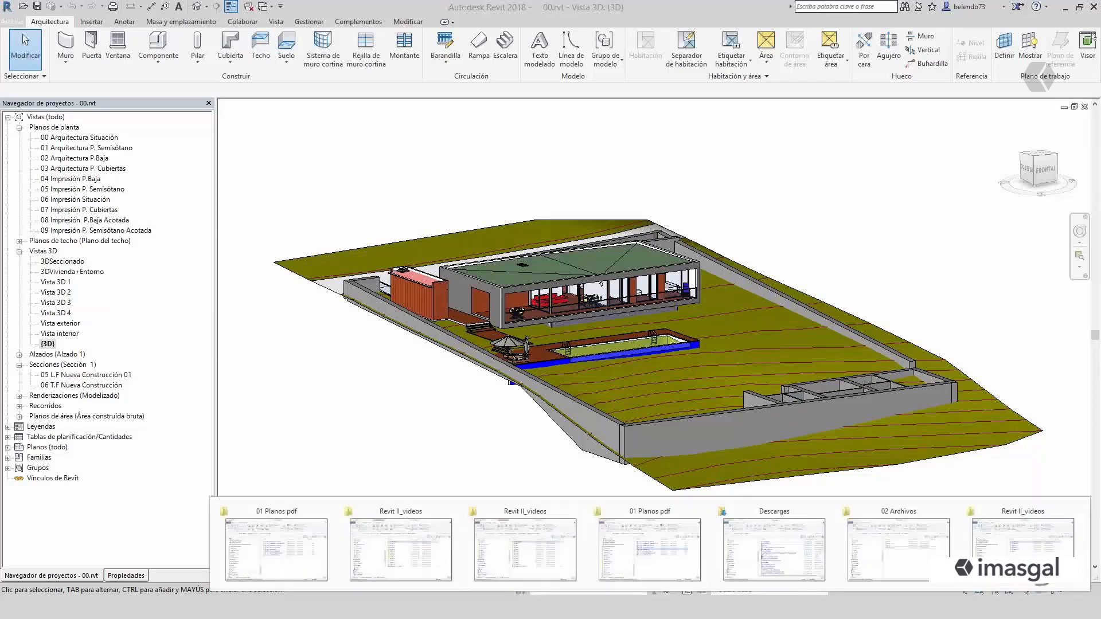
# - Look through the desktop folder Revit II_videos and its subfolder 00_Temas 1_2_3, and return to the Revit project
pyautogui.click(1065, 8)
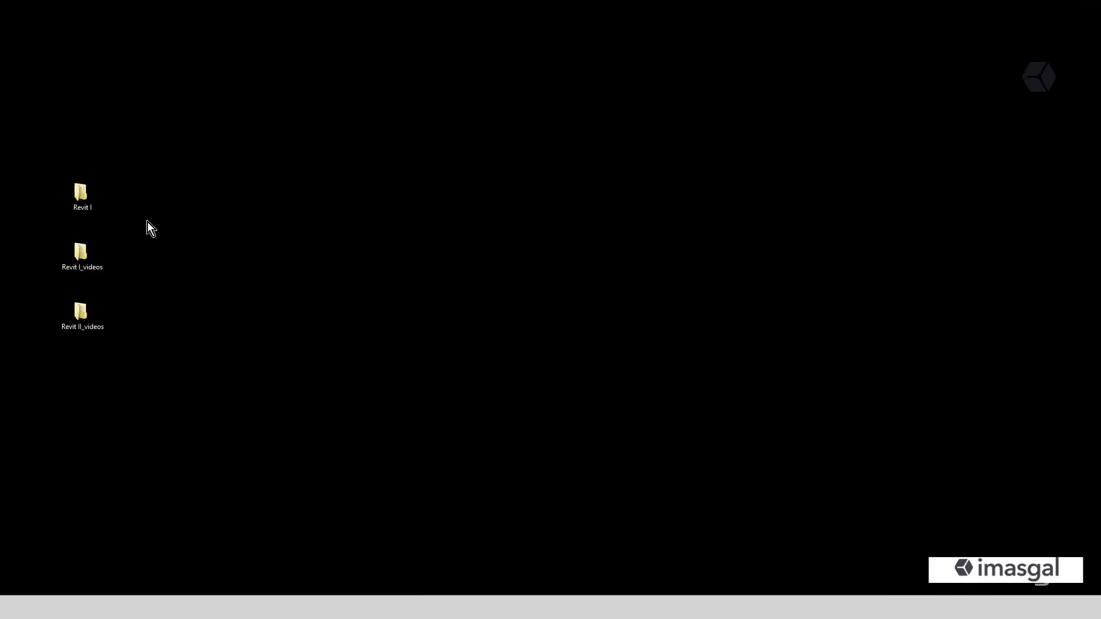
pyautogui.doubleClick(82, 322)
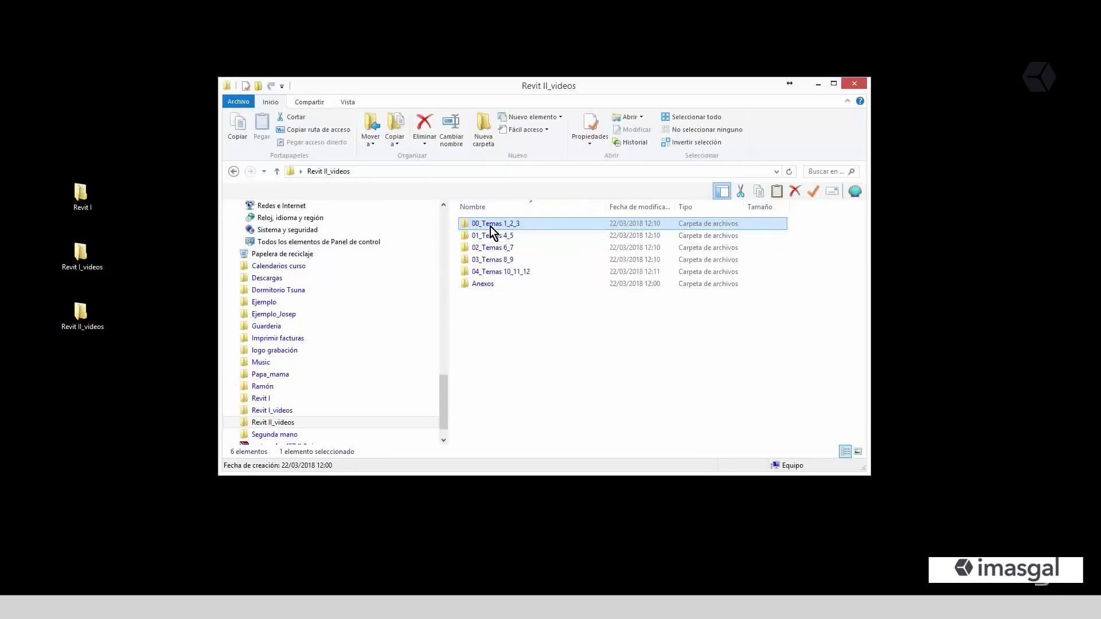
pyautogui.doubleClick(490, 225)
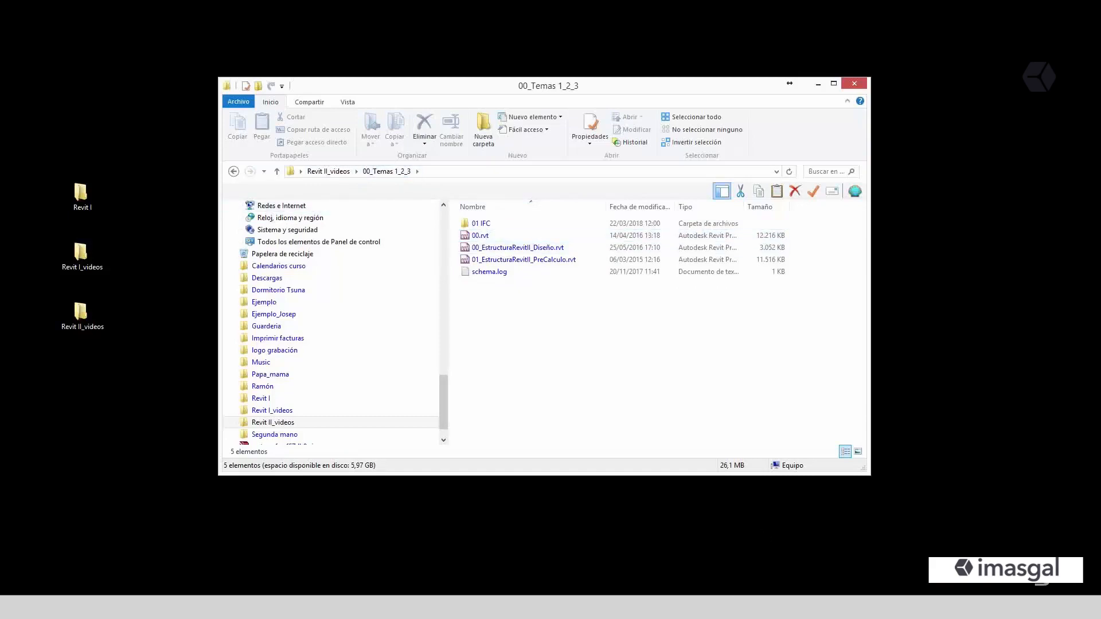
pyautogui.moveTo(721, 606)
pyautogui.click(721, 547)
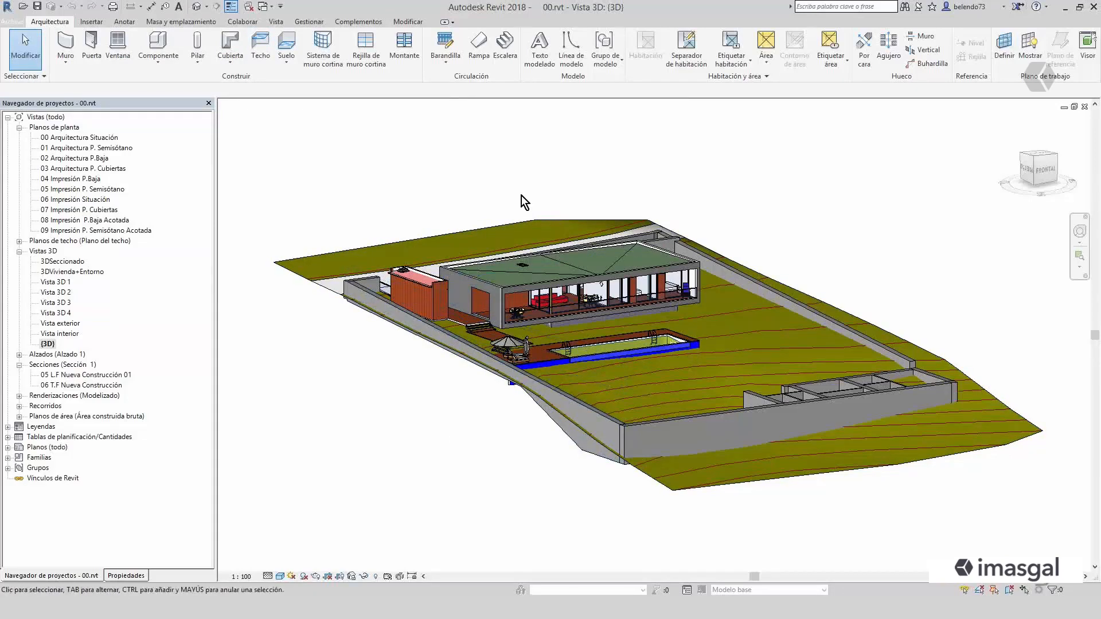
# - Examine the instance and type properties of the house's side facade wall in the 3D view
pyautogui.moveTo(454, 471)
pyautogui.keyDown('shift'); pyautogui.mouseDown(button='middle')
pyautogui.moveTo(493, 491)
pyautogui.moveTo(450, 488)
pyautogui.mouseUp(button='middle'); pyautogui.keyUp('shift')
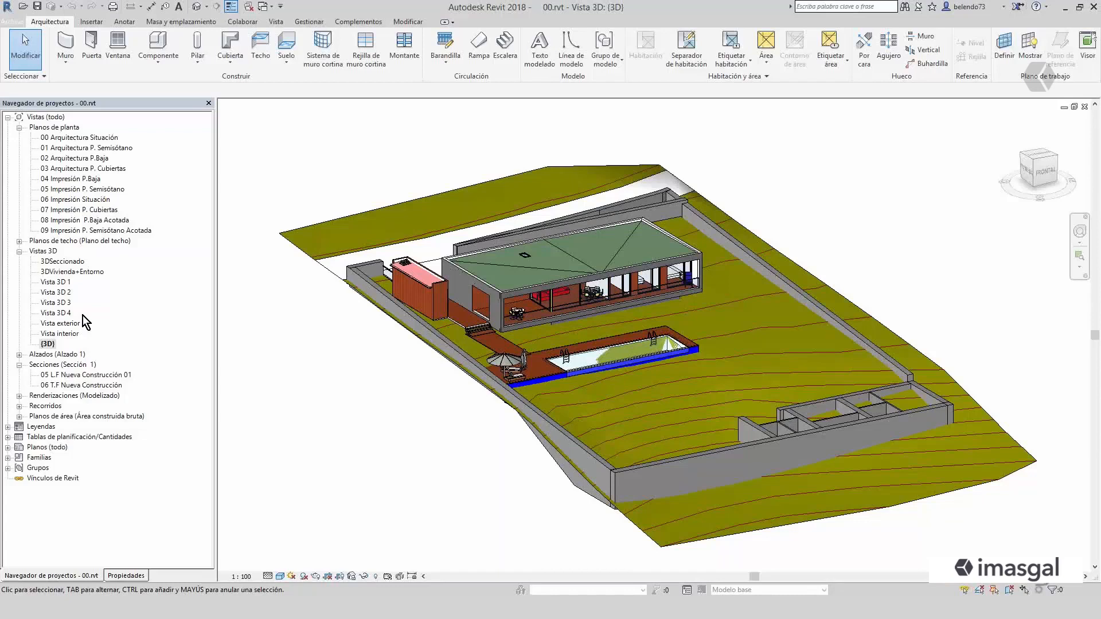
pyautogui.click(487, 293)
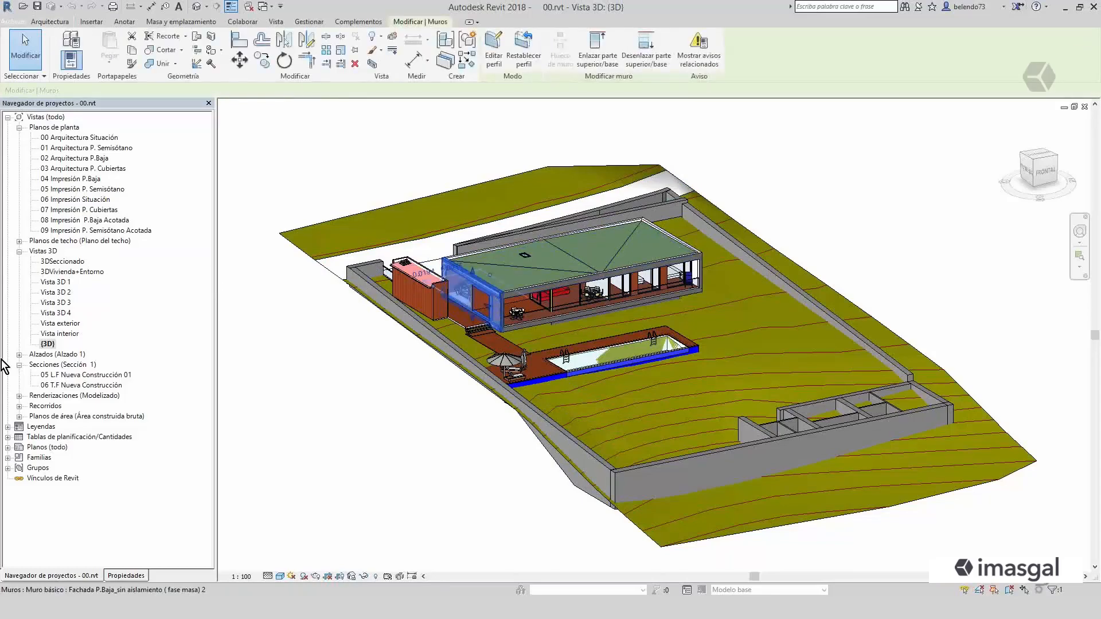
pyautogui.click(126, 575)
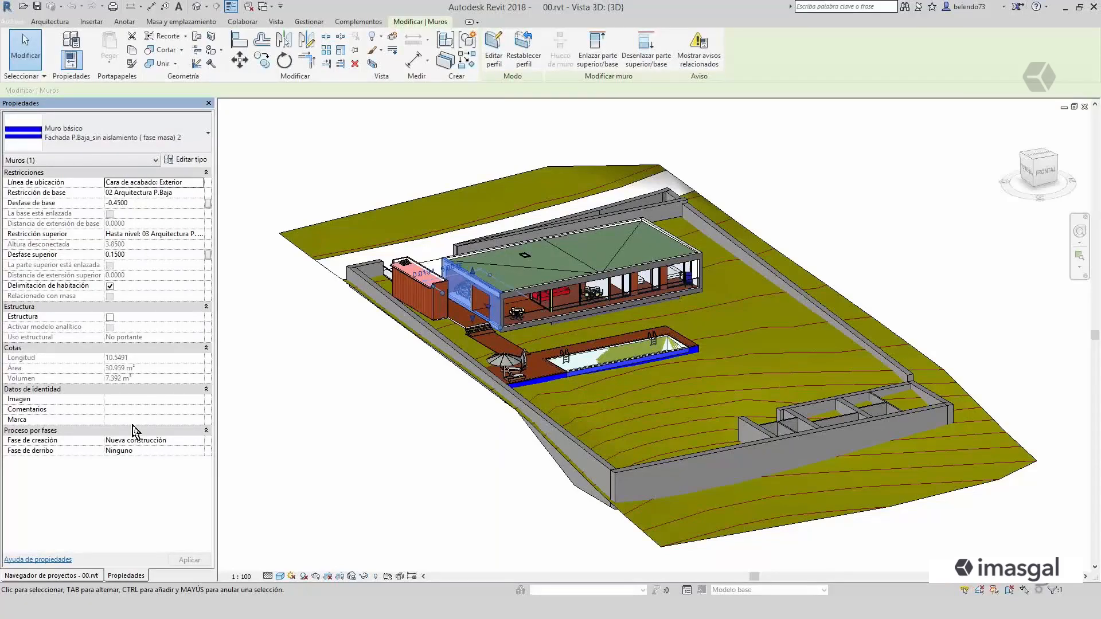
pyautogui.click(188, 160)
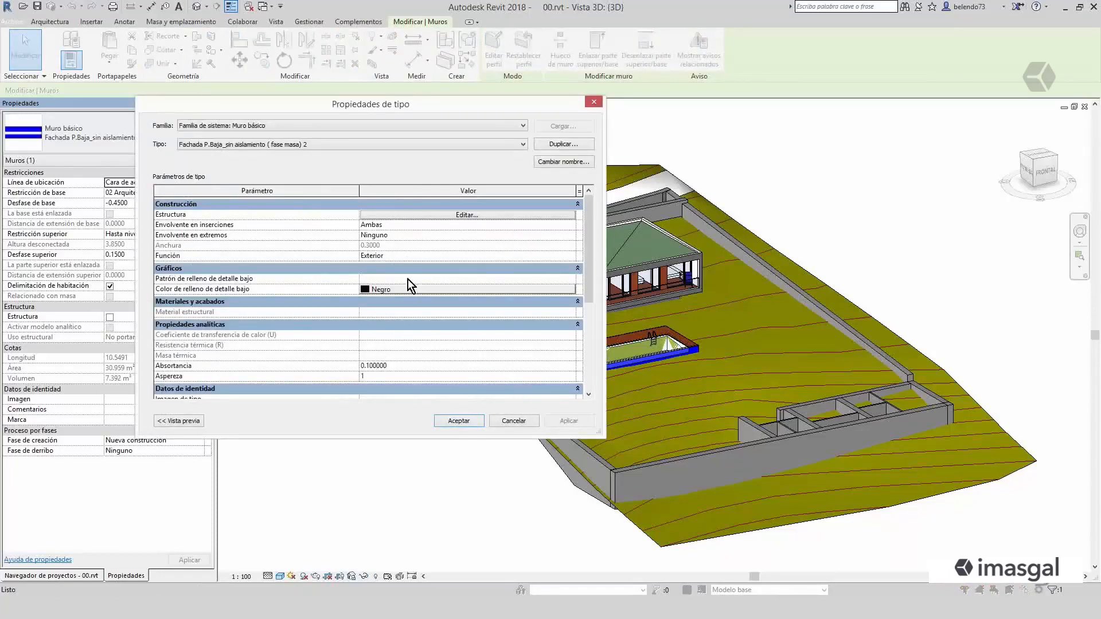
pyautogui.click(592, 103)
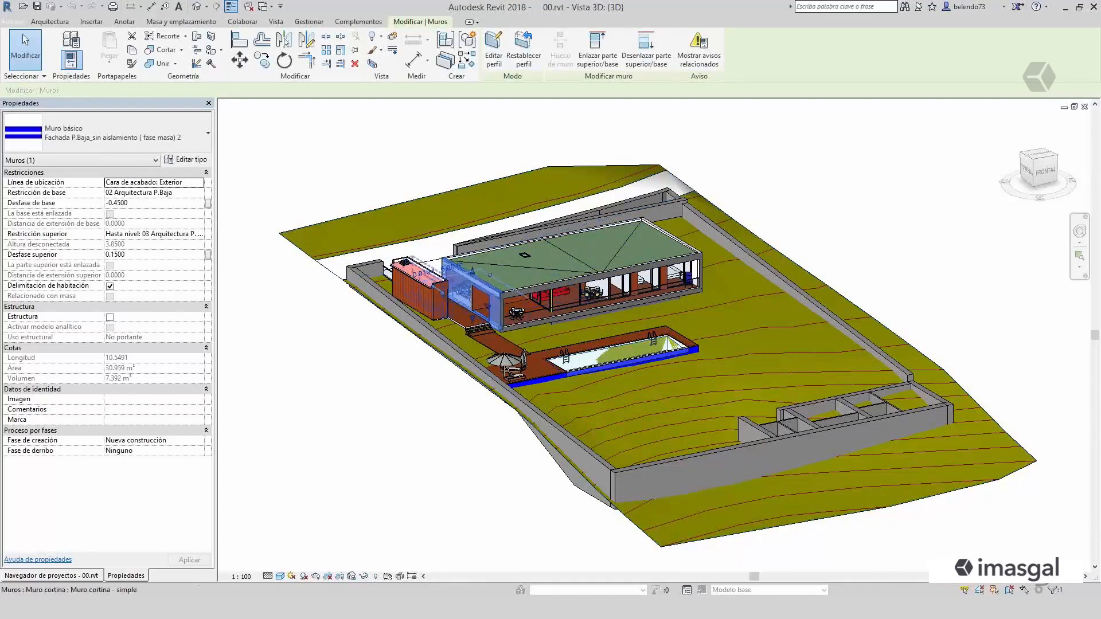
pyautogui.click(320, 398)
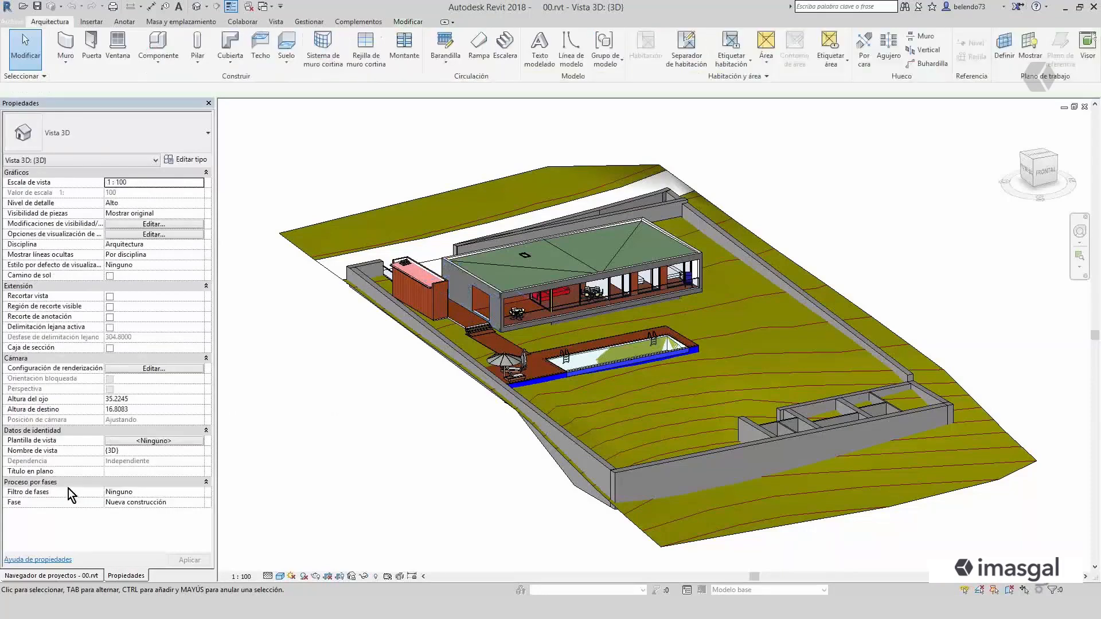
# - Bring back the project browser and inspect the side facade wall and a curtain wall window in the 3D model
pyautogui.click(80, 575)
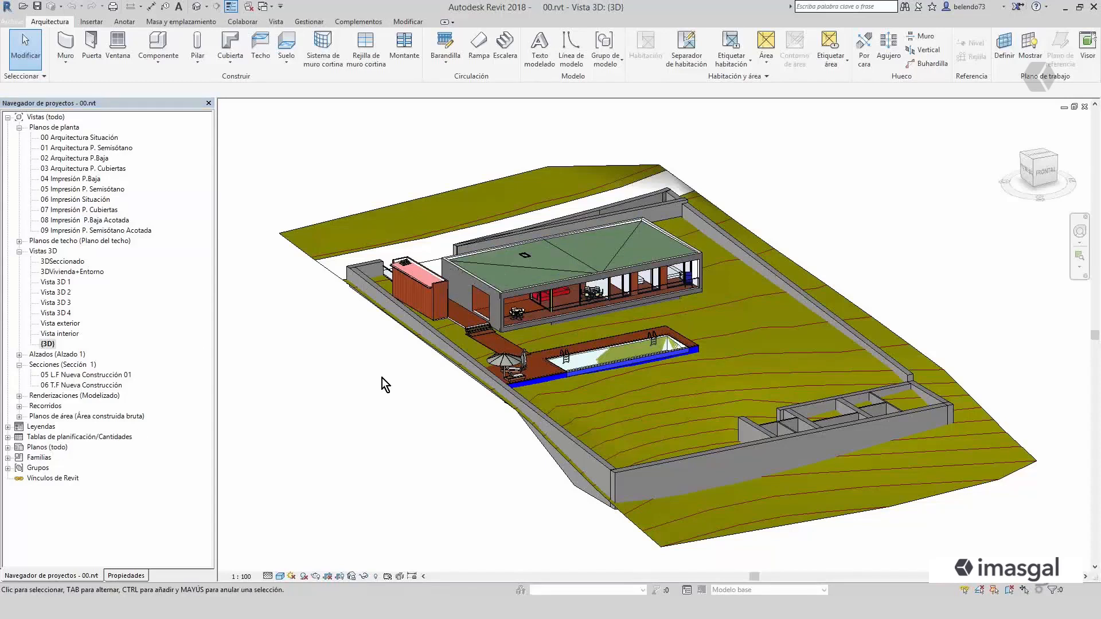
pyautogui.click(481, 286)
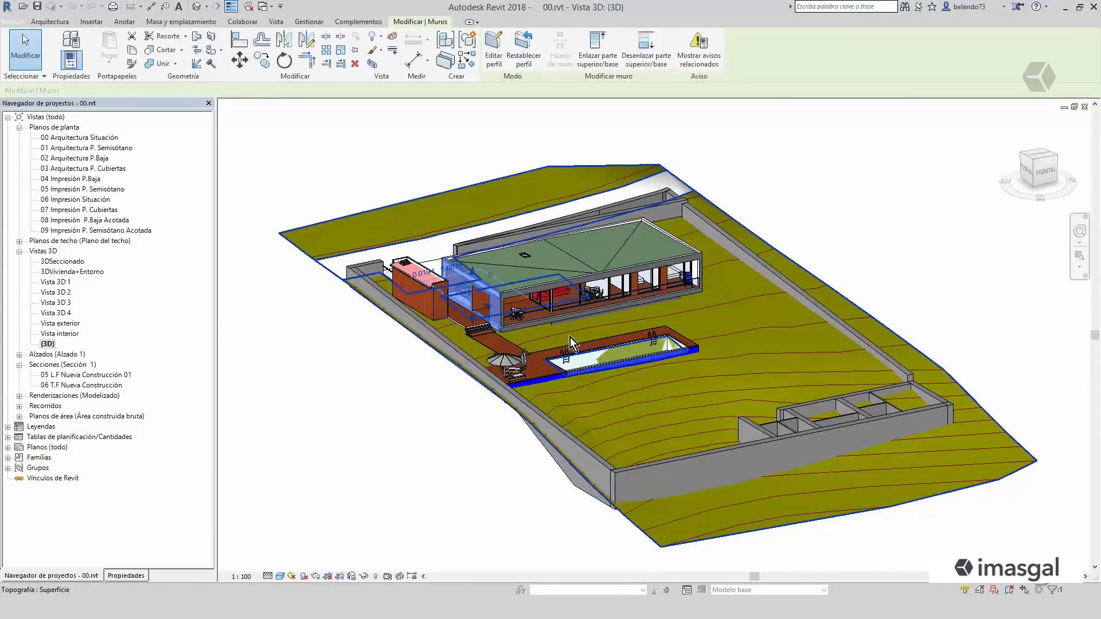
pyautogui.press('Escape')
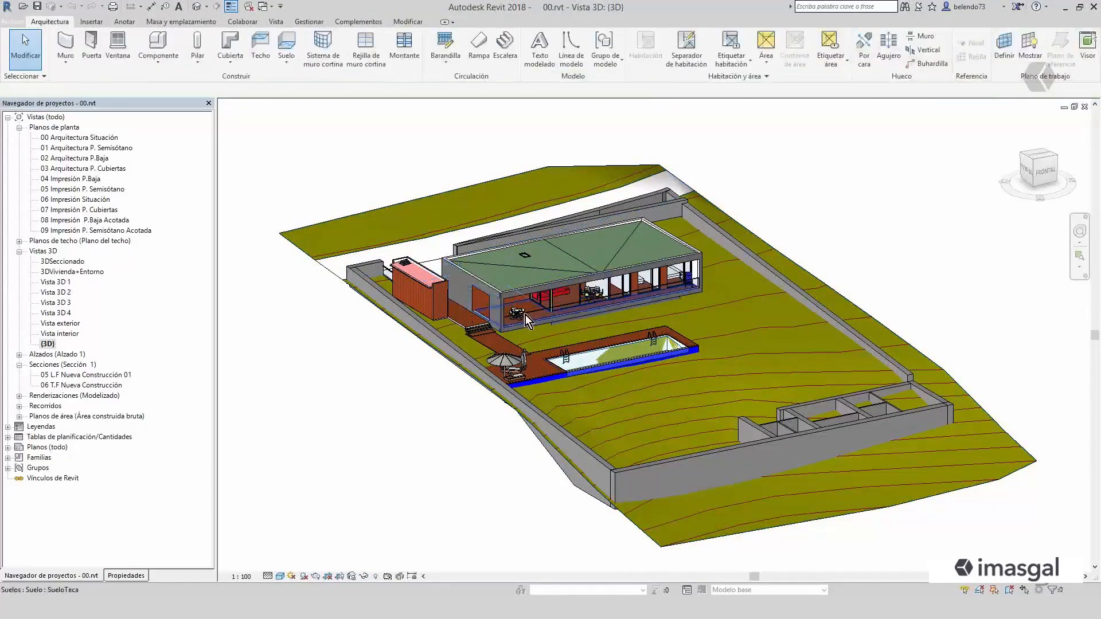
pyautogui.scroll(5, 542, 314)
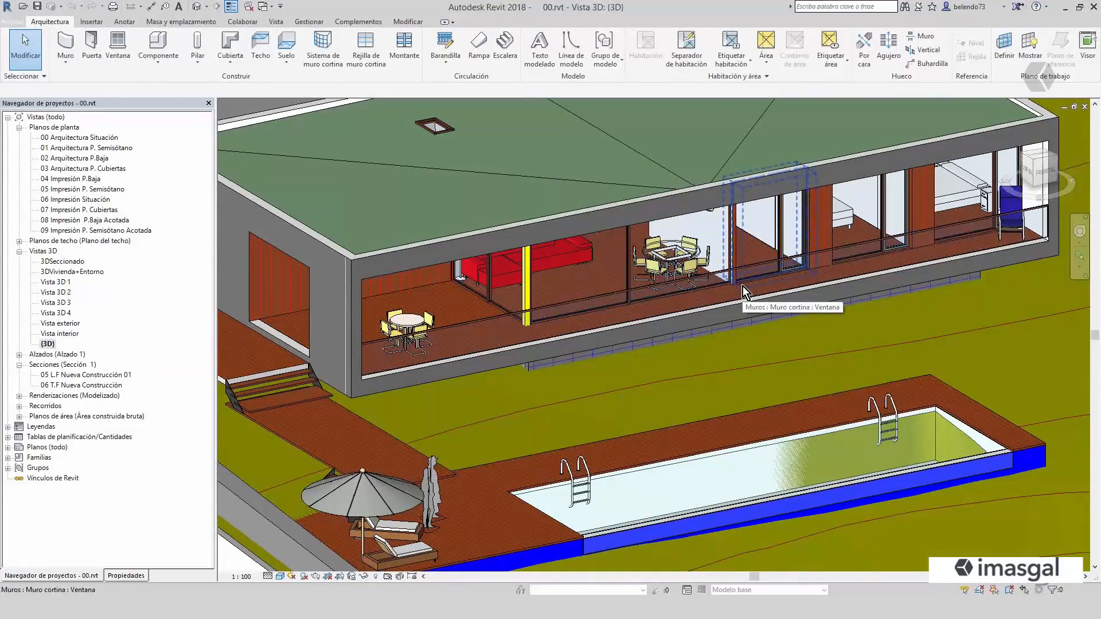
pyautogui.click(741, 287)
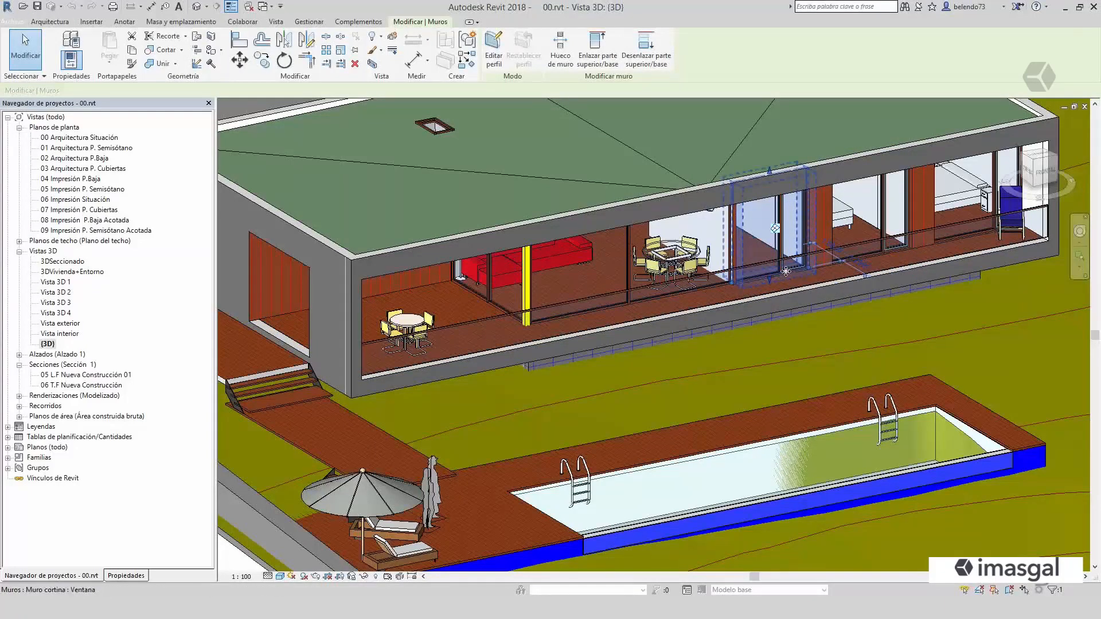
pyautogui.scroll(-3, 742, 298)
pyautogui.press('Escape')
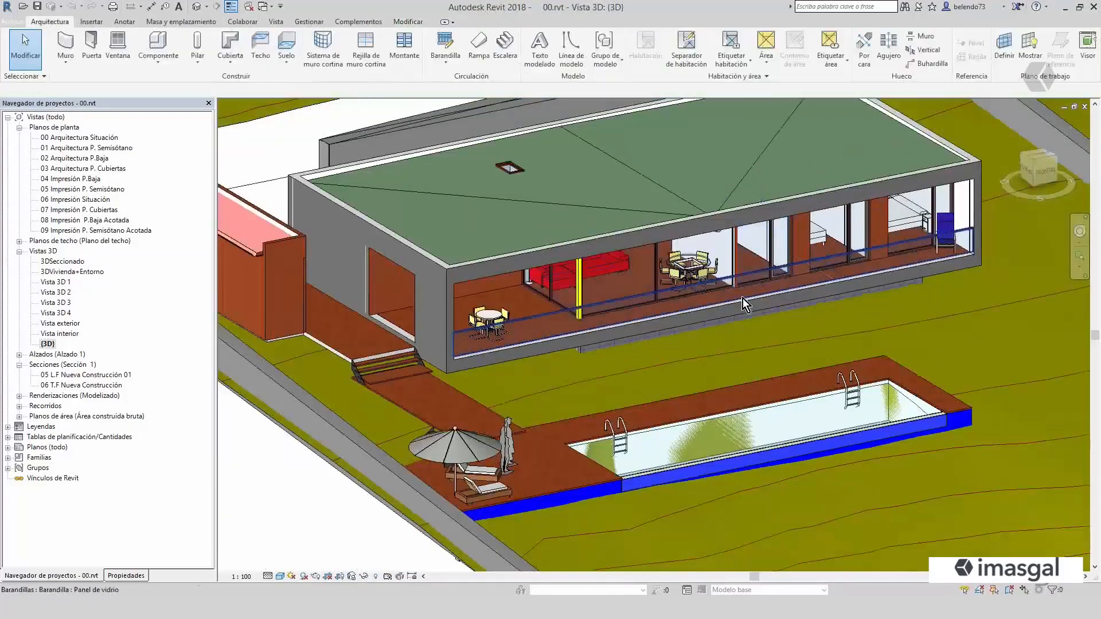
# - Open the 02 Arquitectura P.Baja floor plan and look over its rooms and the annotation tools
pyautogui.doubleClick(73, 159)
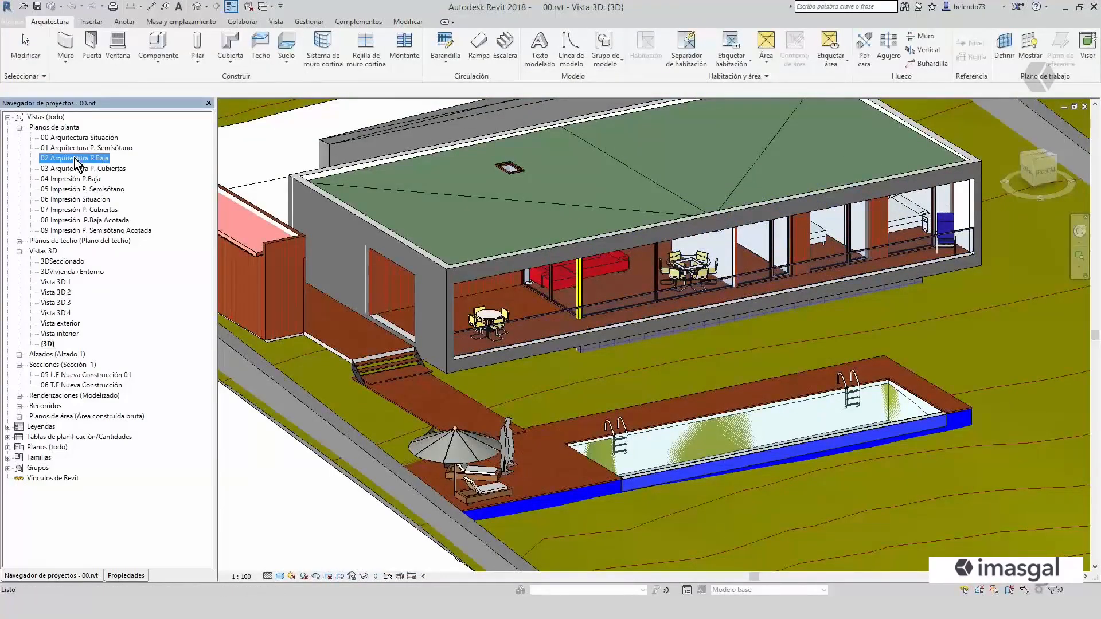
pyautogui.scroll(5, 571, 304)
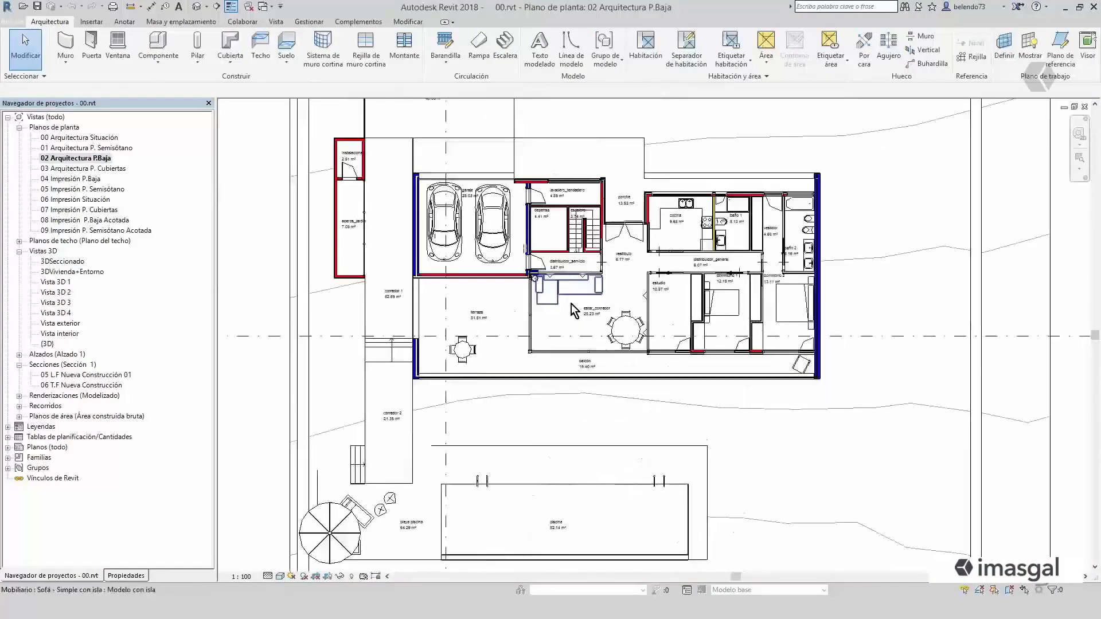
pyautogui.scroll(1, 571, 309)
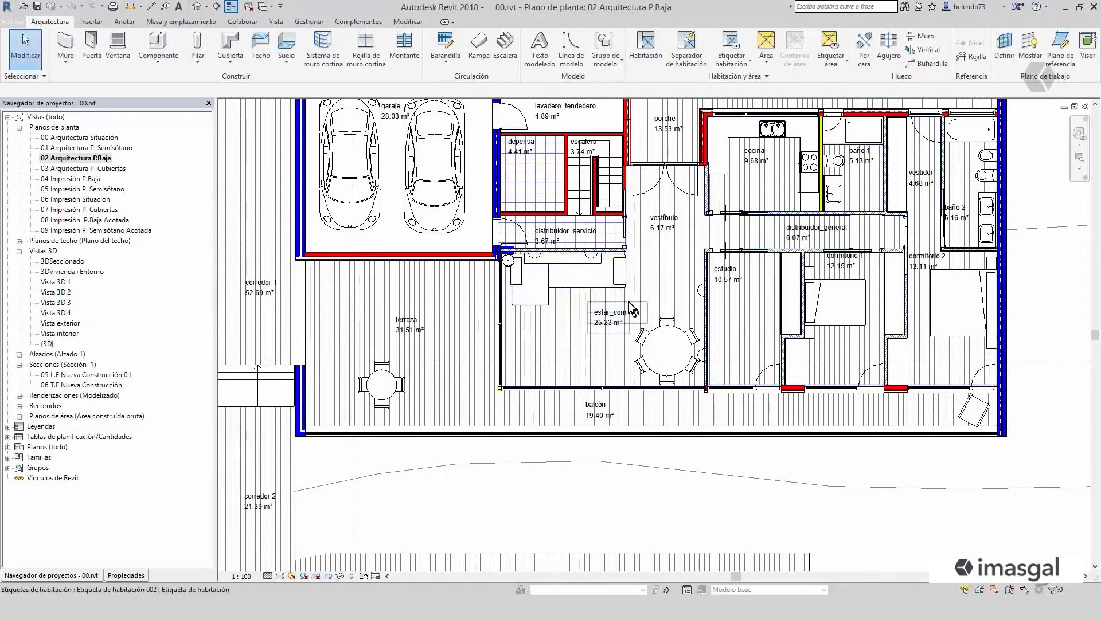
pyautogui.scroll(-1, 618, 316)
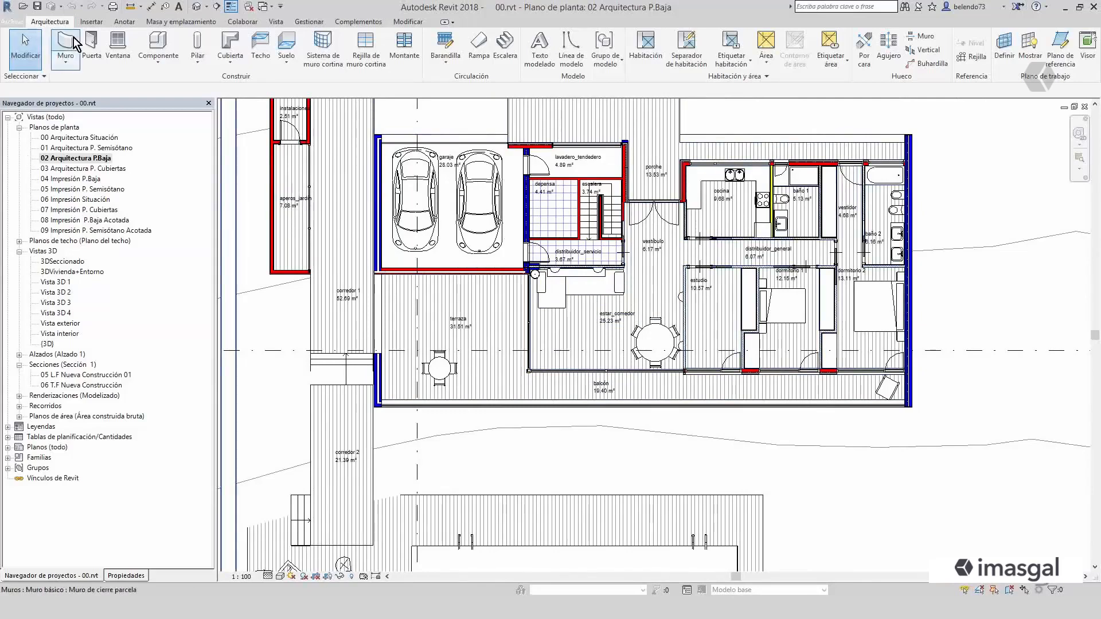
pyautogui.click(125, 26)
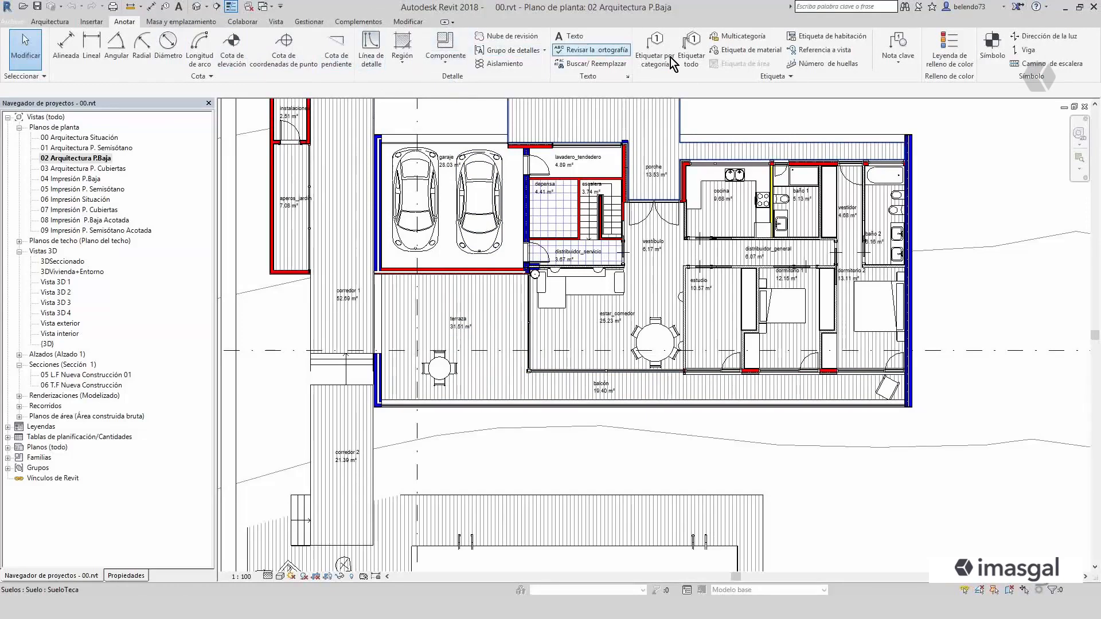
pyautogui.scroll(-3, 407, 229)
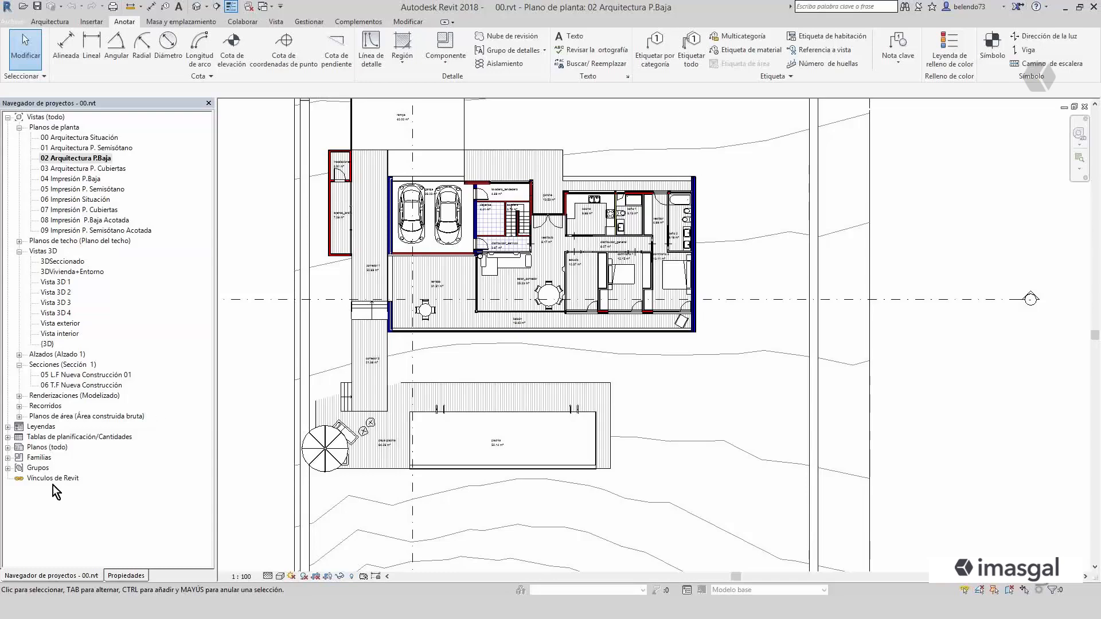
# - Show the instance properties of the garden tool shed's outer wall and review the insertion and component placement tools
pyautogui.click(128, 576)
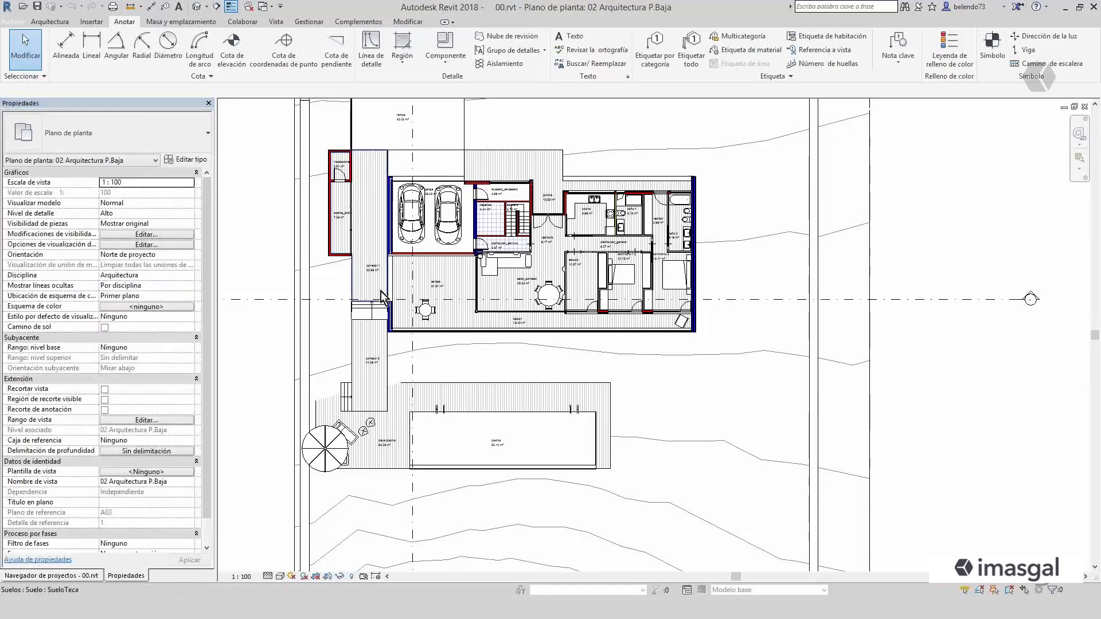
pyautogui.click(332, 235)
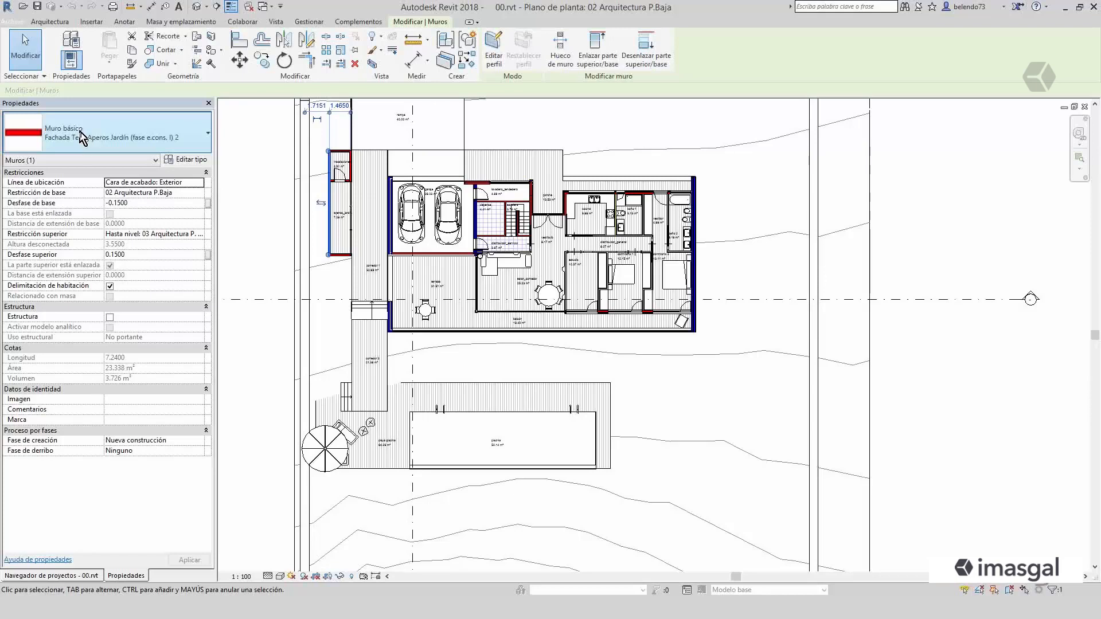
pyautogui.click(49, 21)
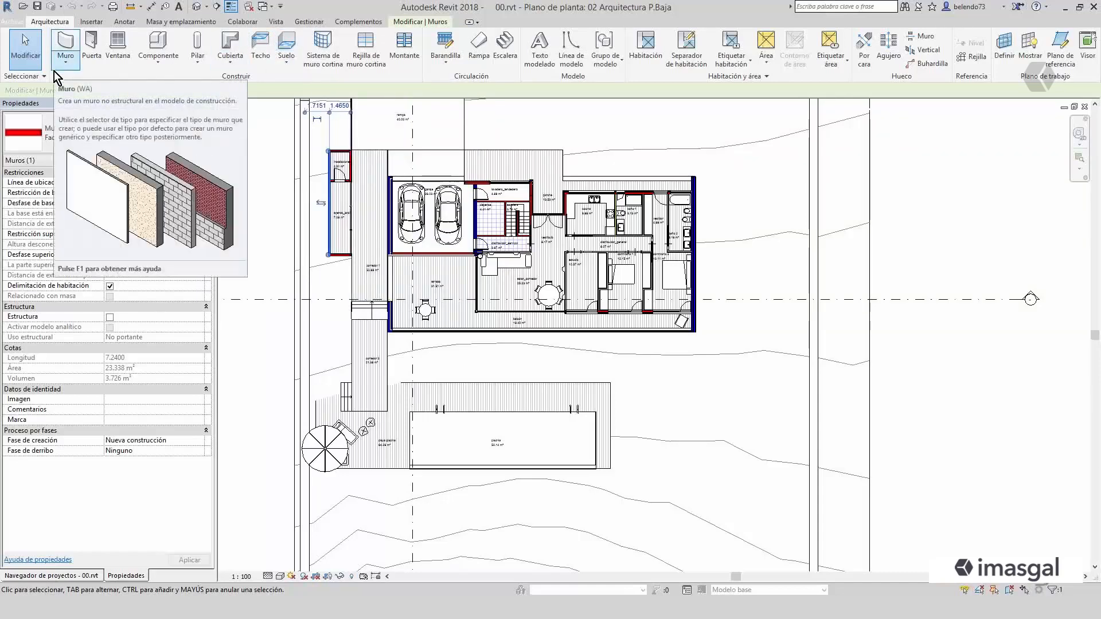
pyautogui.click(92, 22)
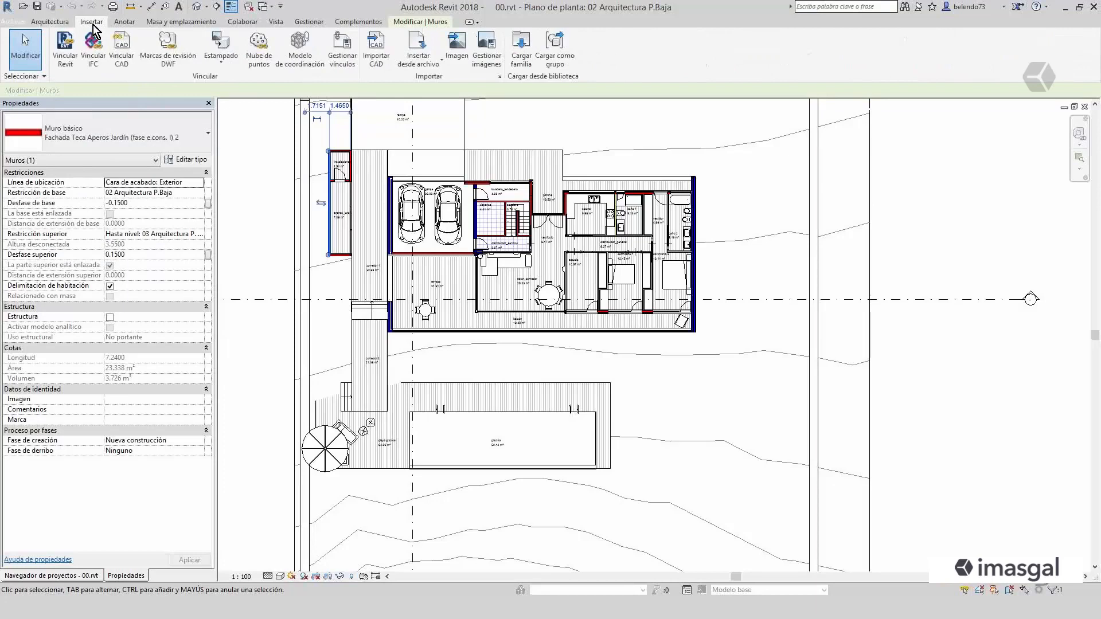
pyautogui.click(48, 23)
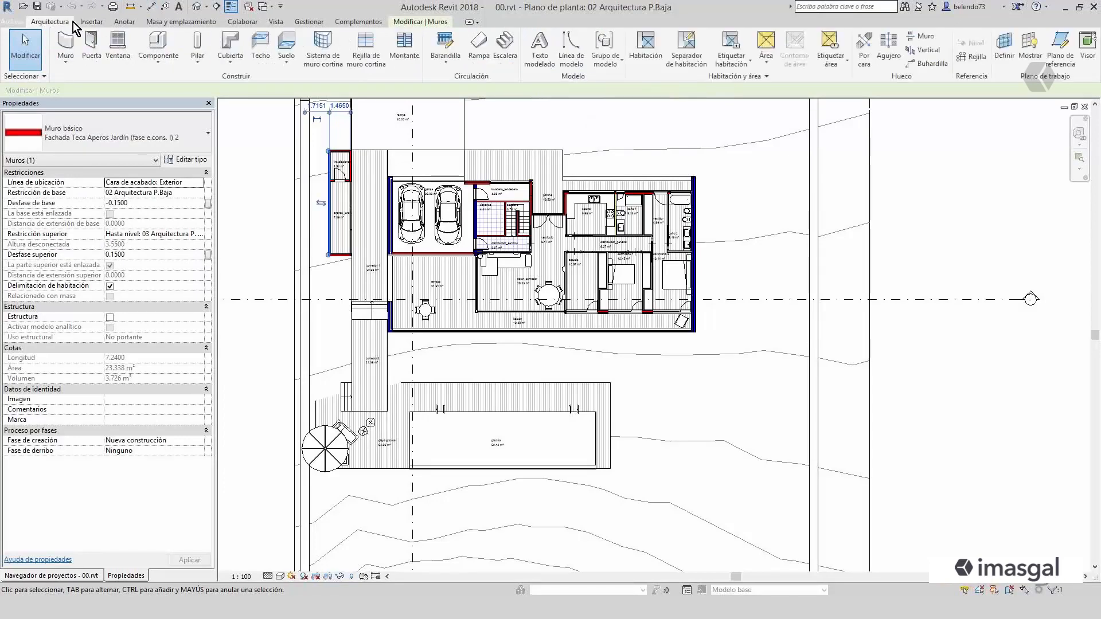
pyautogui.click(171, 63)
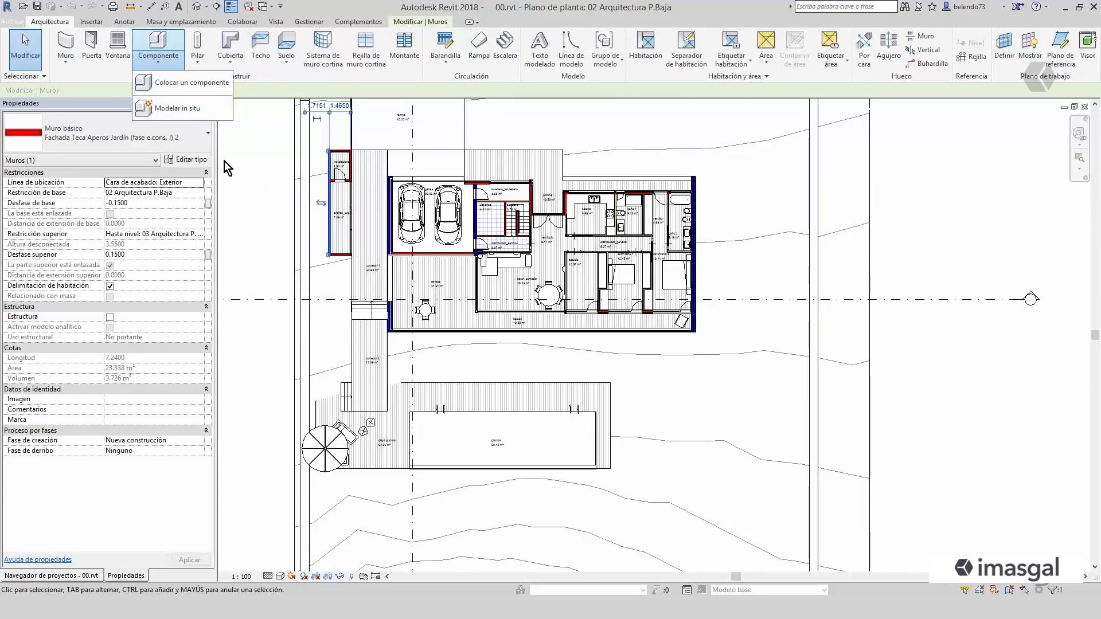
pyautogui.click(260, 161)
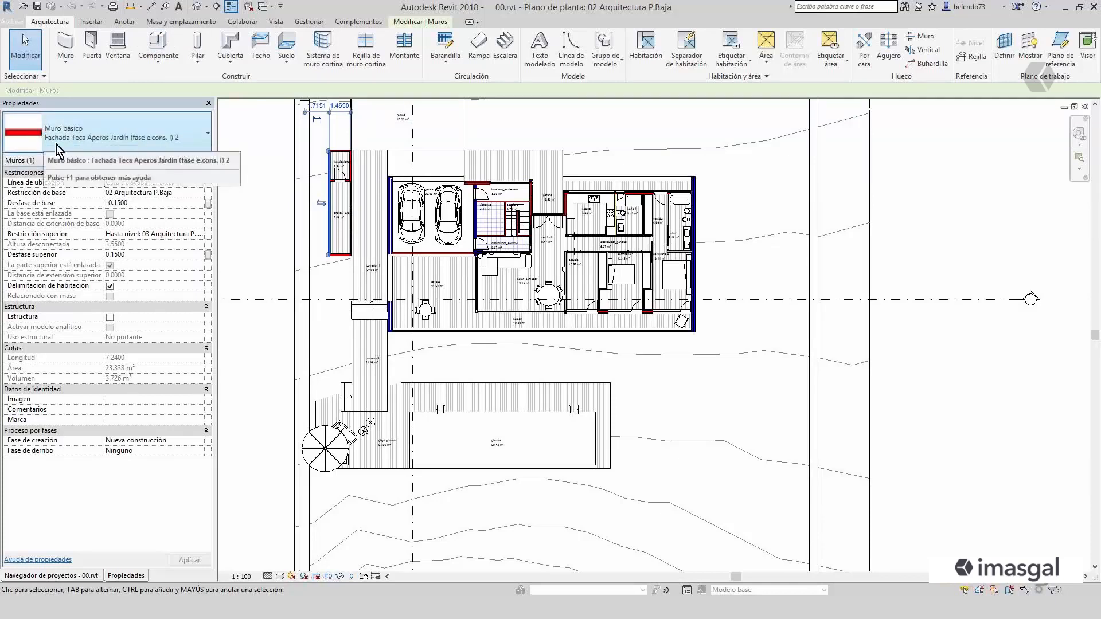
# - Examine the type properties of the selected garden tool shed wall without changing them
pyautogui.click(125, 151)
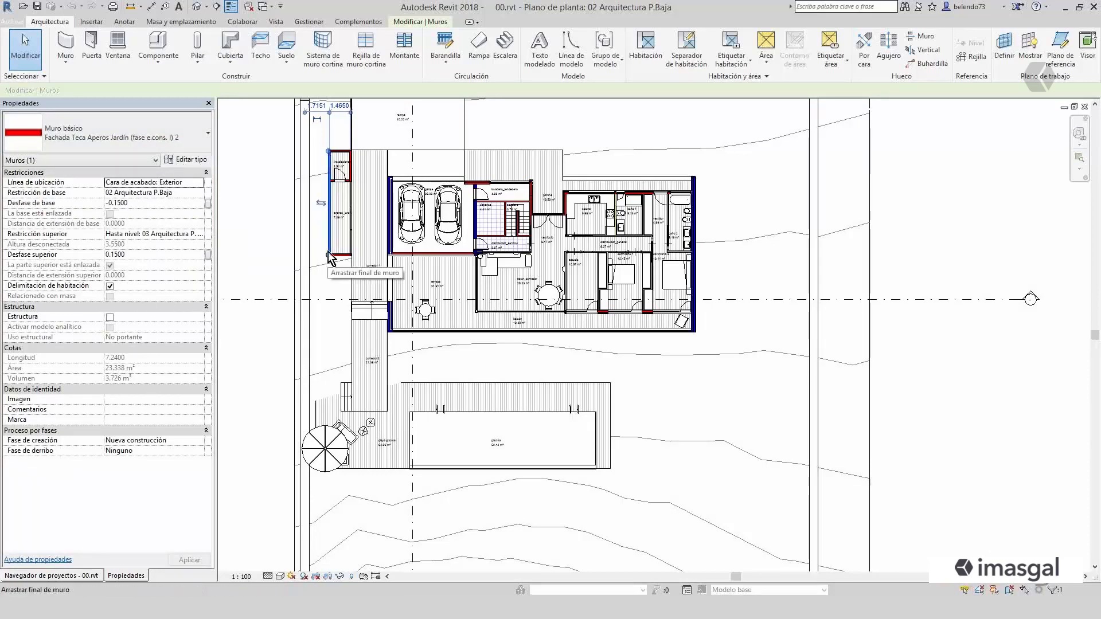
pyautogui.click(192, 162)
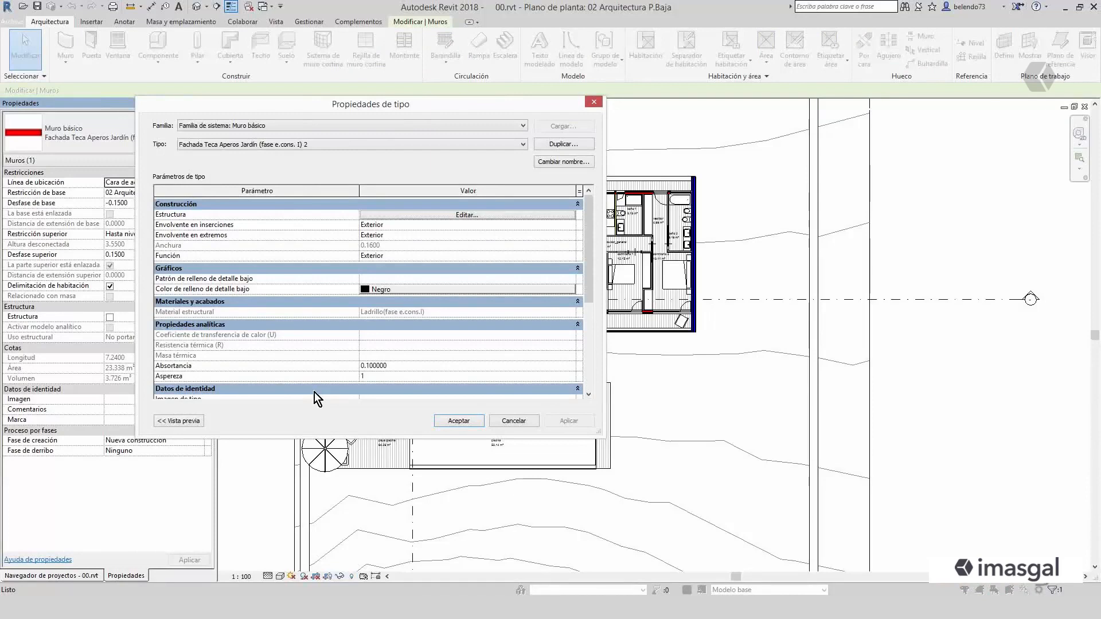
pyautogui.click(501, 422)
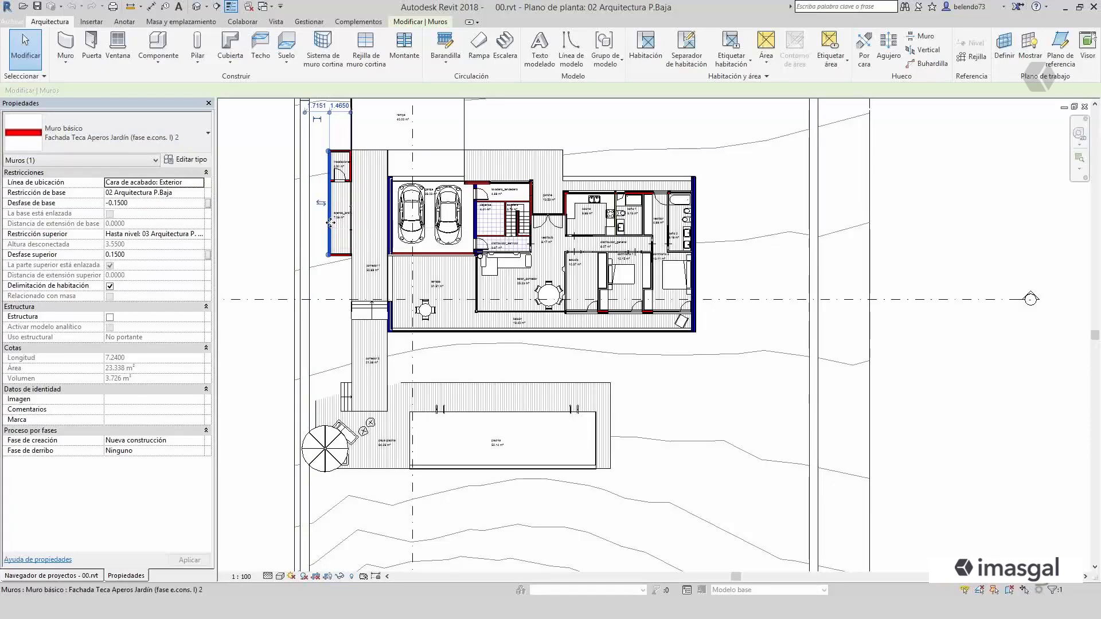
pyautogui.press('Escape')
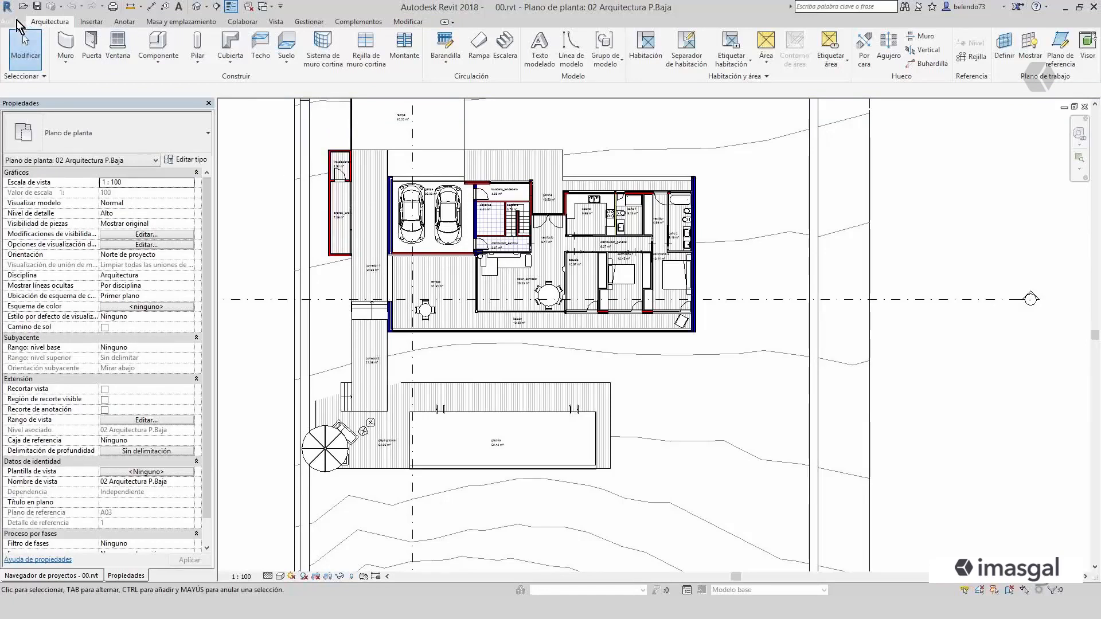
# - Review the template choices for a new project without creating one, and look over the project management tools
pyautogui.click(13, 21)
pyautogui.moveTo(39, 73)
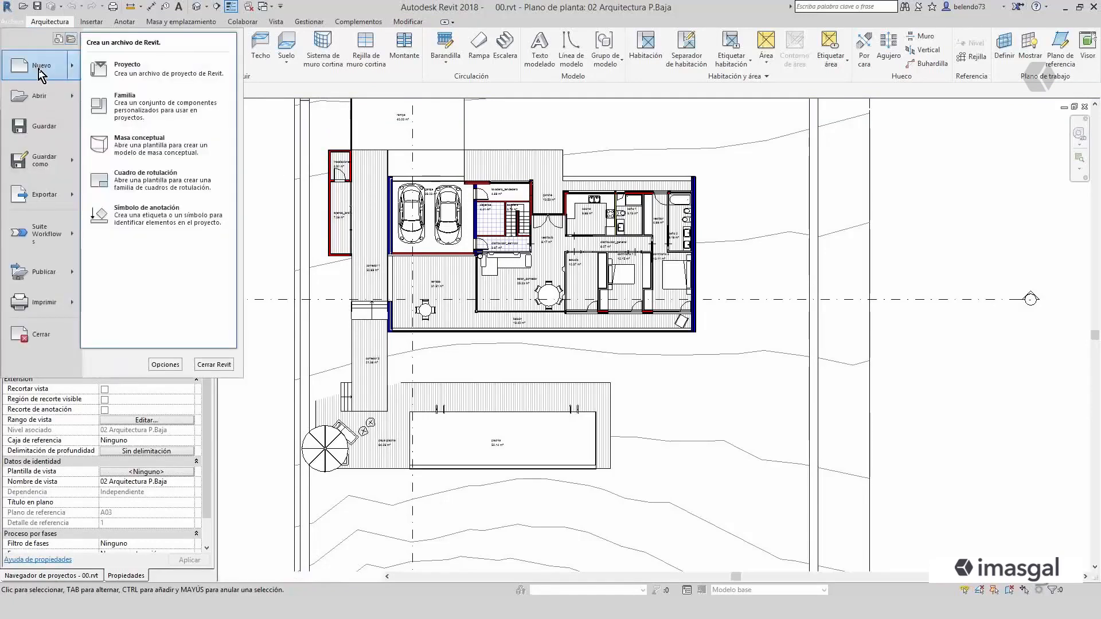
pyautogui.click(135, 129)
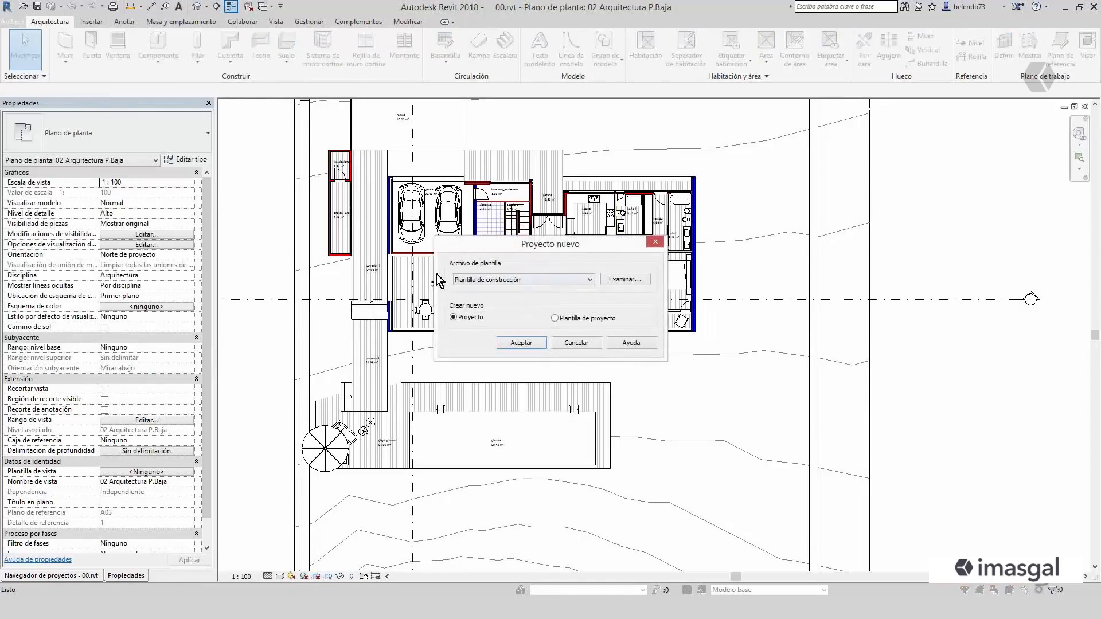
pyautogui.click(589, 281)
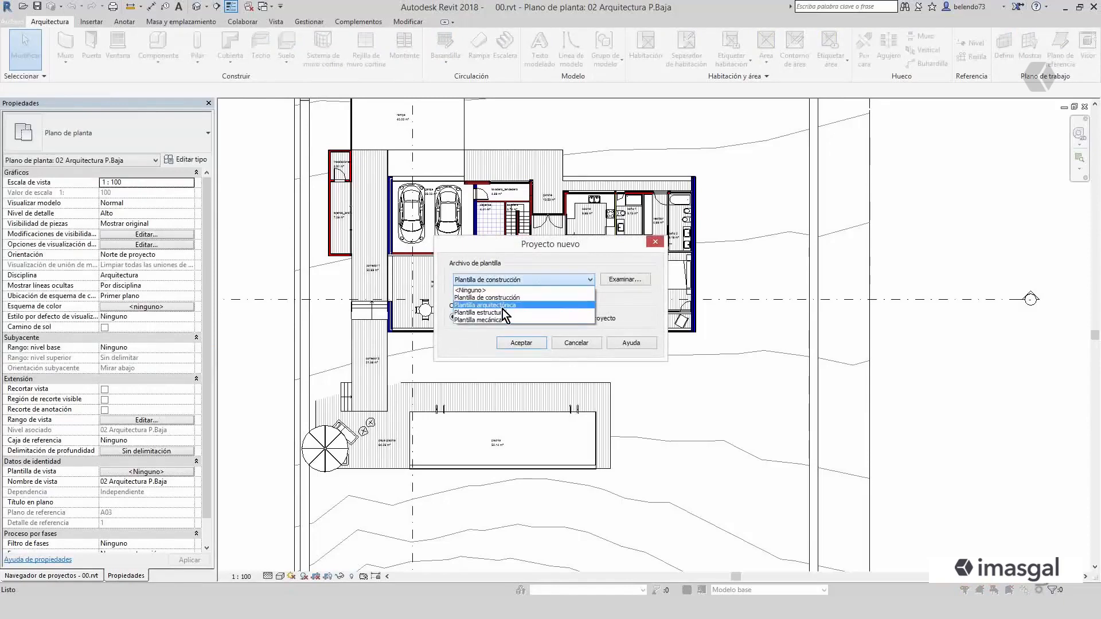
pyautogui.click(542, 281)
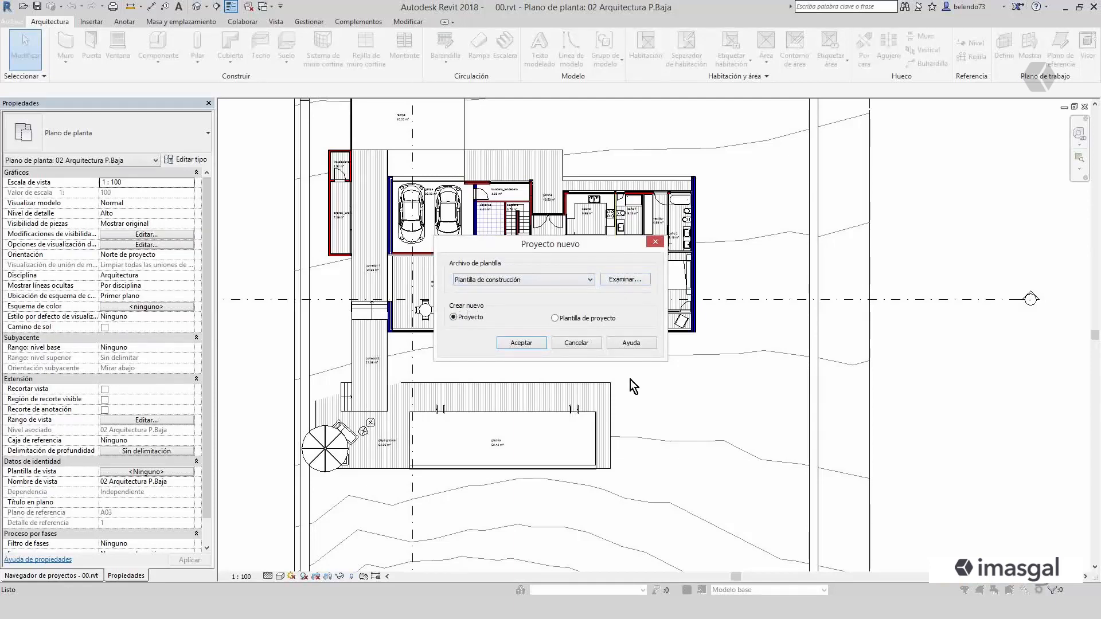
pyautogui.click(580, 343)
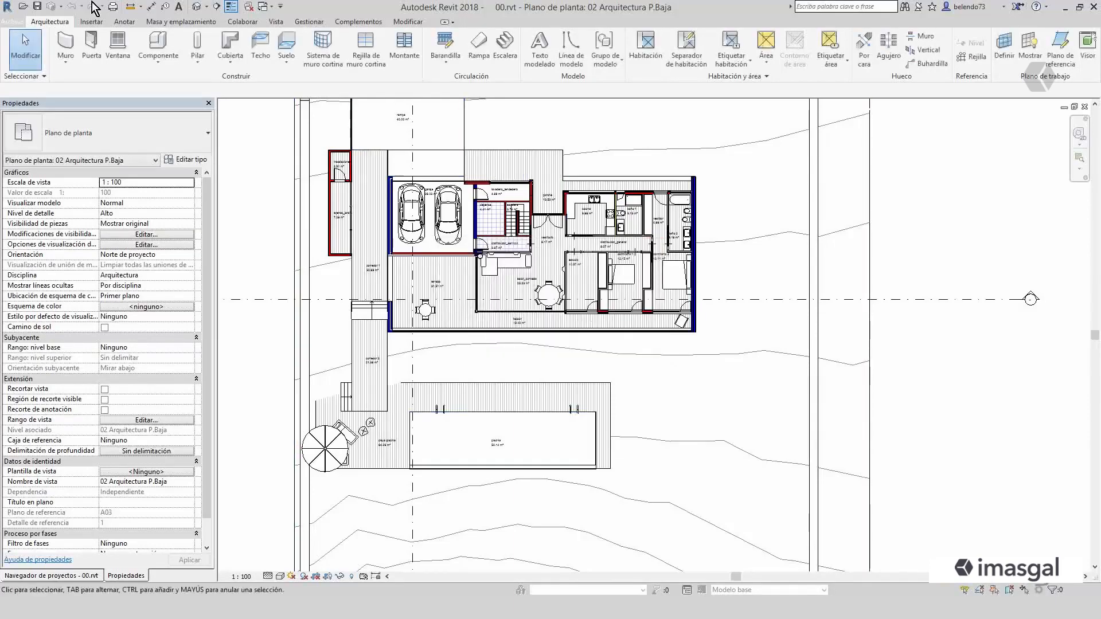
pyautogui.click(305, 24)
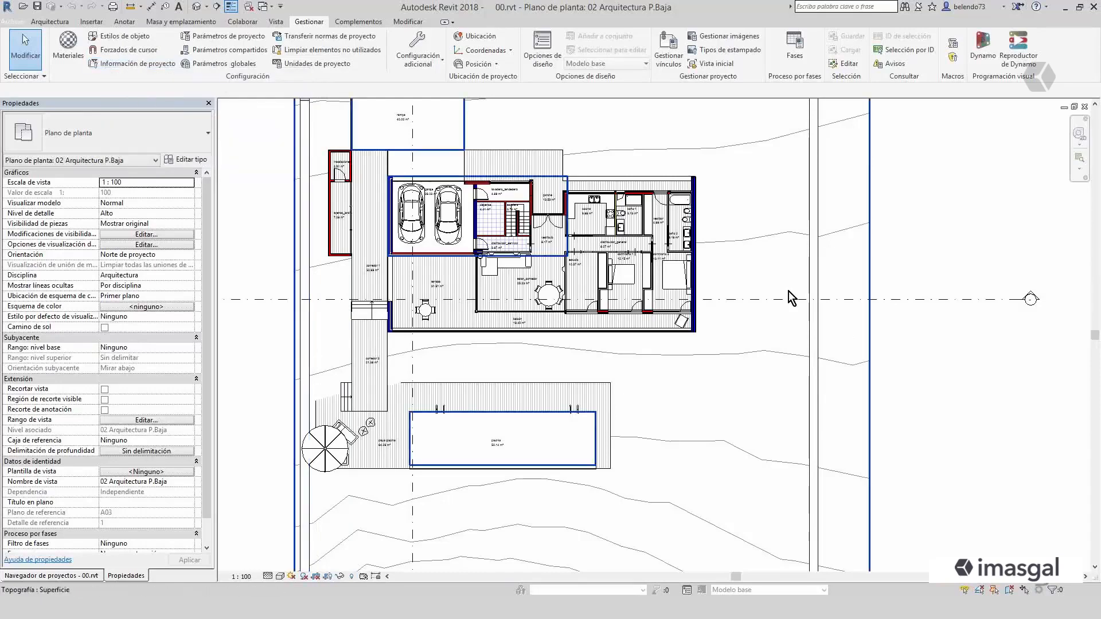
# - Open the 05 L.F Nueva Construcción 01 section and reveal its hidden elements
pyautogui.click(51, 576)
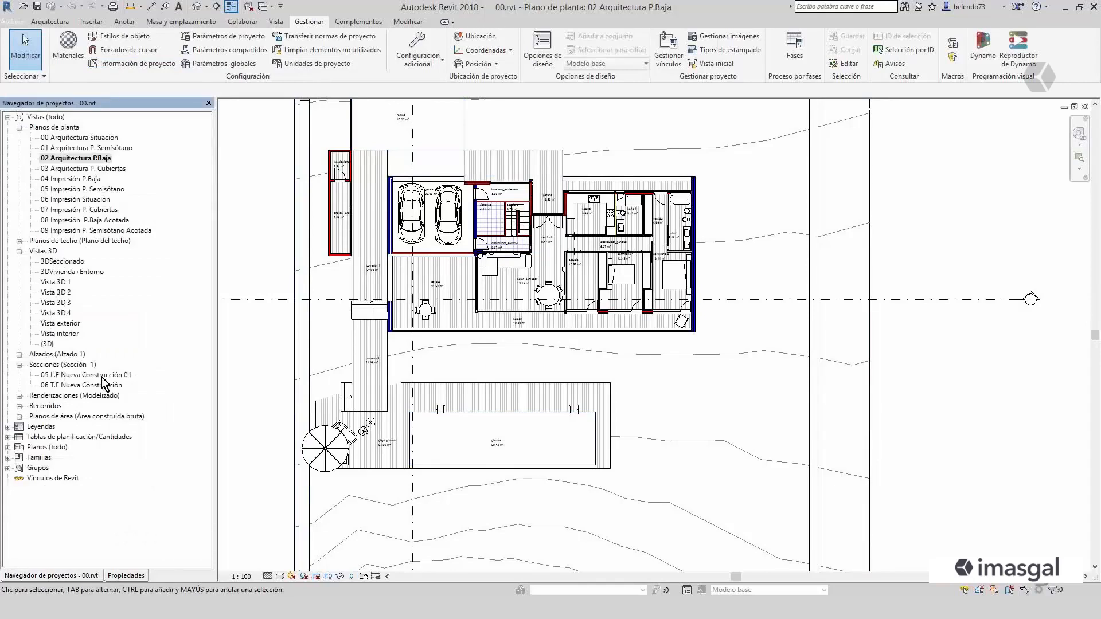
pyautogui.doubleClick(86, 375)
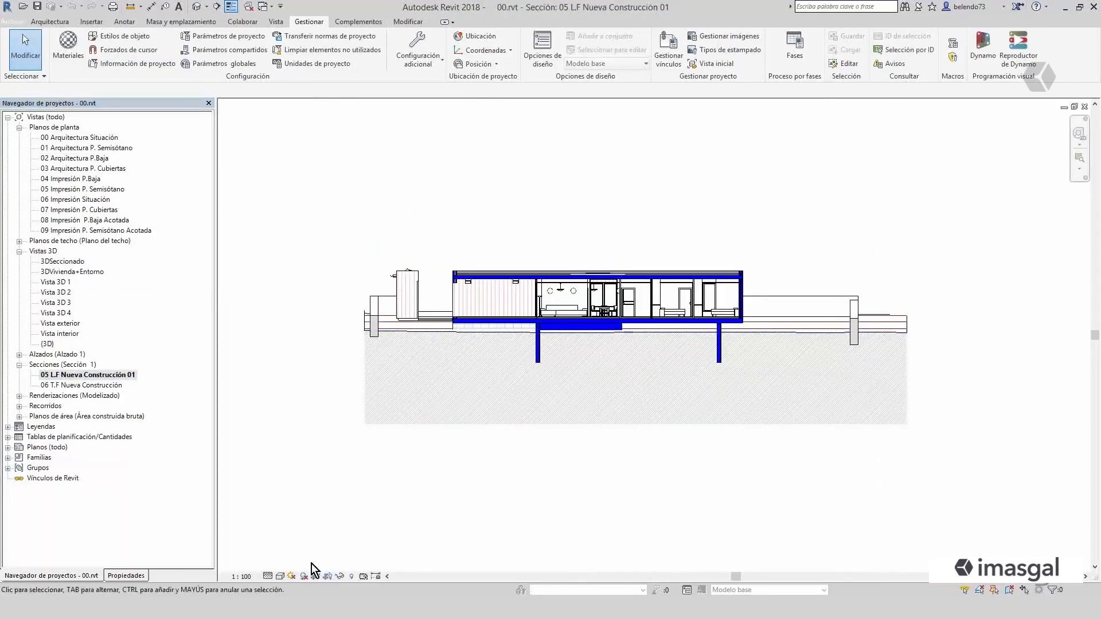
pyautogui.click(351, 576)
pyautogui.moveTo(962, 325); pyautogui.dragTo(844, 329, button='middle')
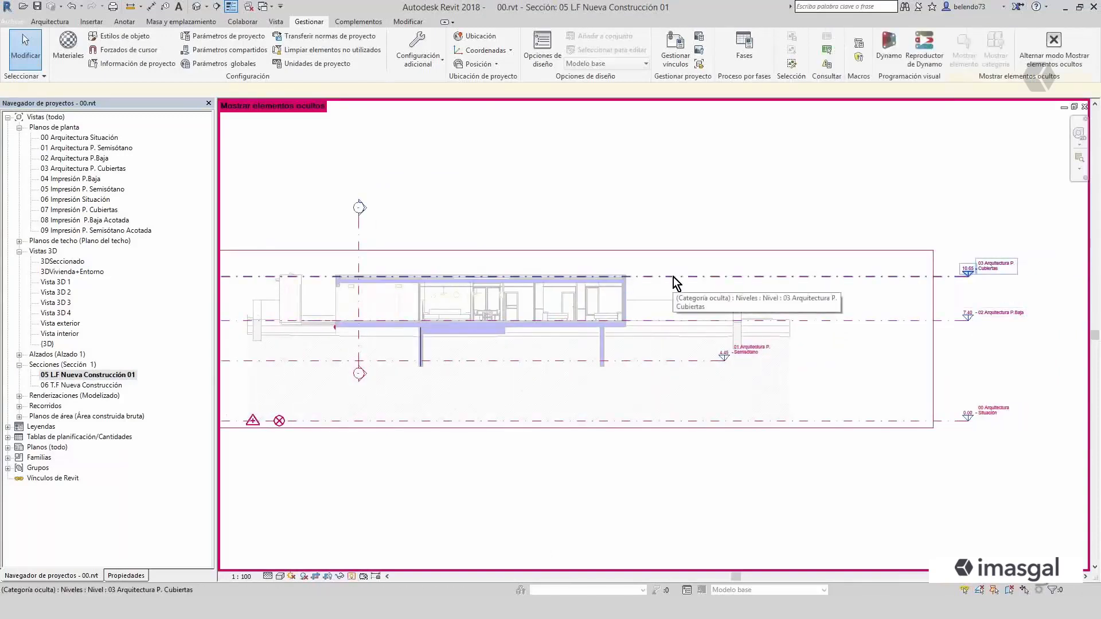
# - Examine the revealed level lines around the house in the section and return the view to normal display
pyautogui.scroll(2, 673, 277)
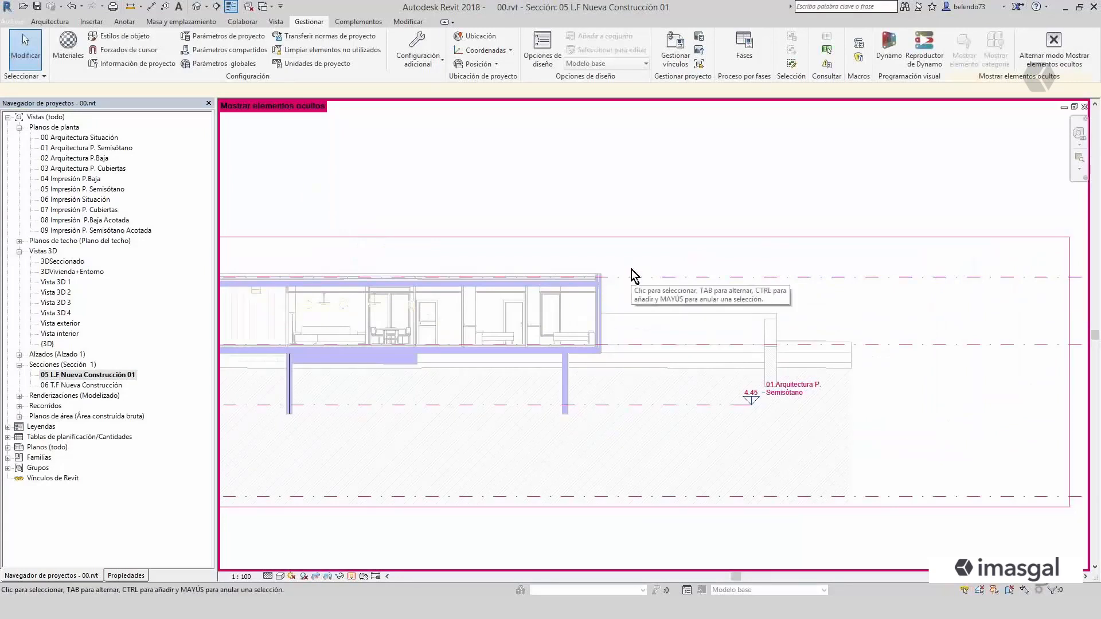
pyautogui.scroll(3, 628, 352)
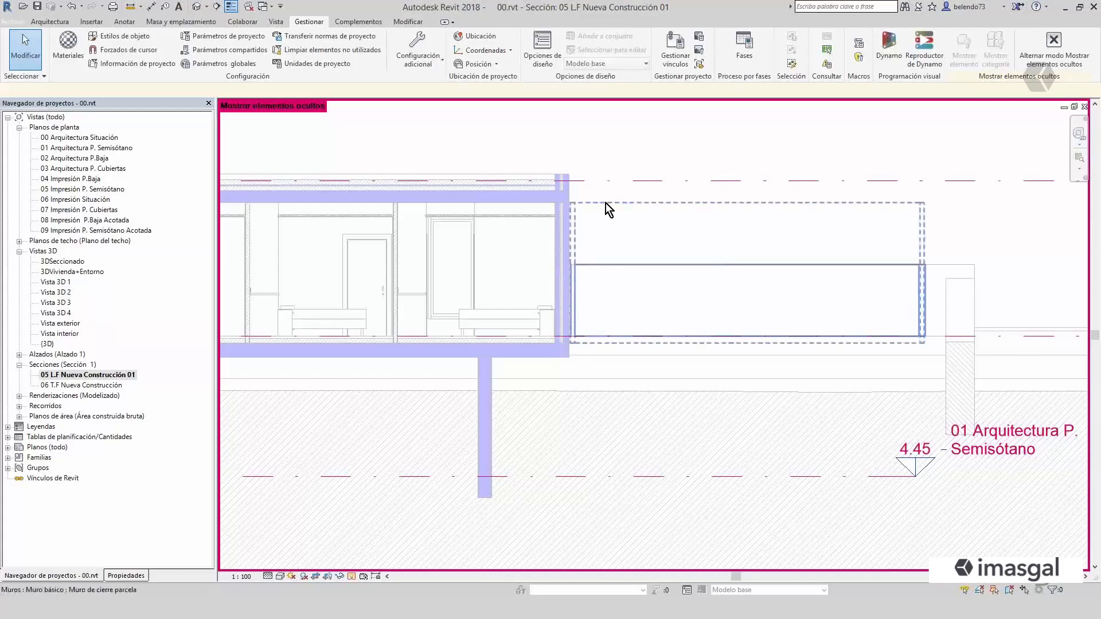
pyautogui.scroll(-2, 646, 210)
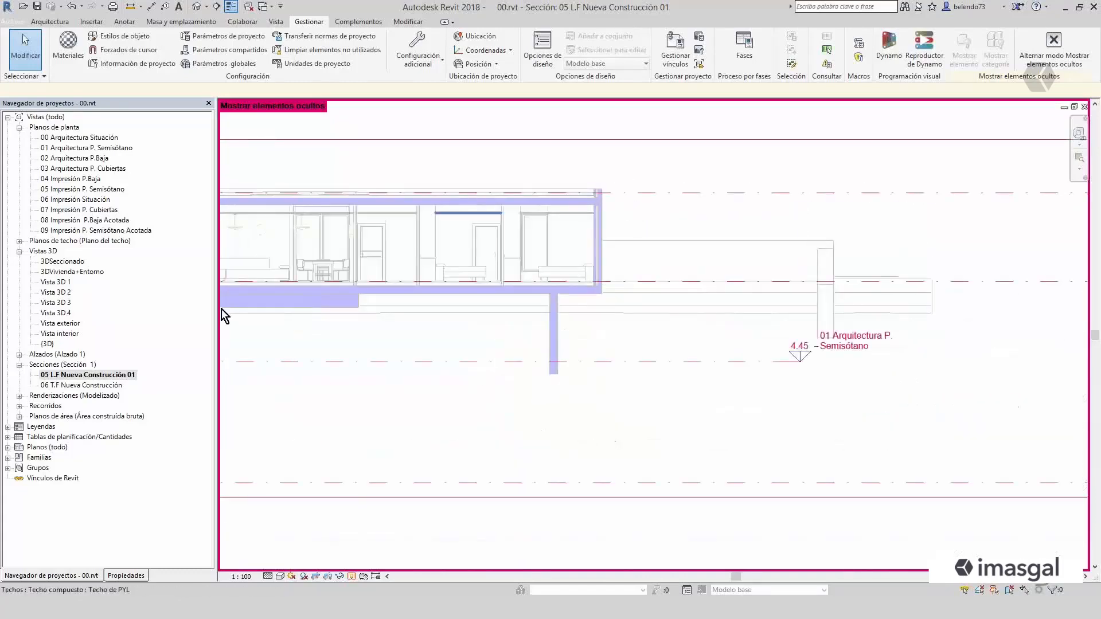
pyautogui.click(351, 576)
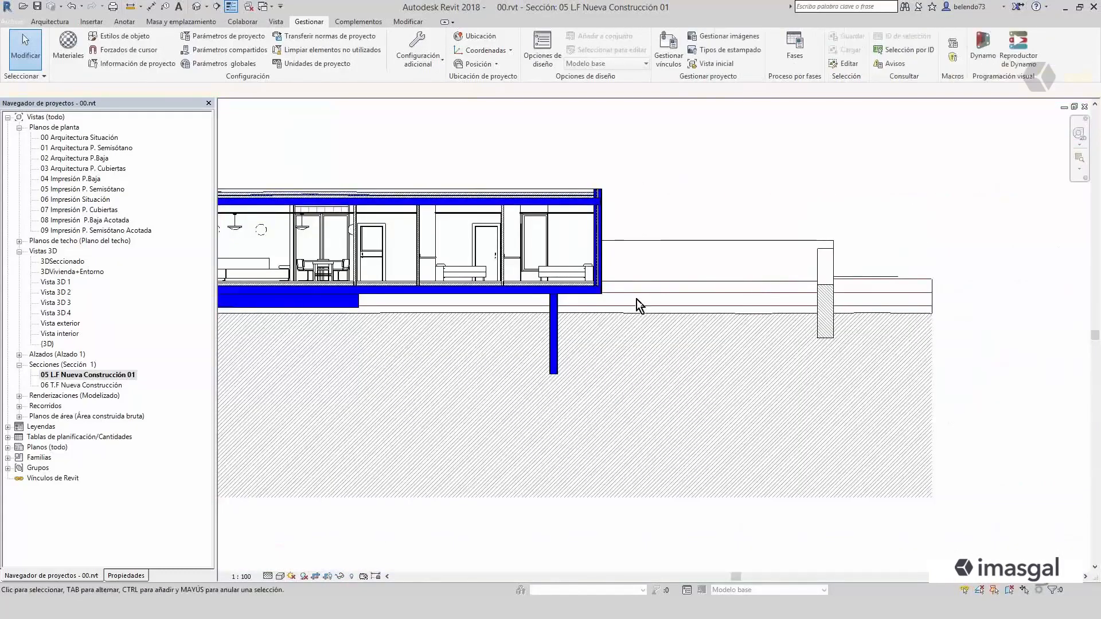
pyautogui.scroll(-3, 752, 410)
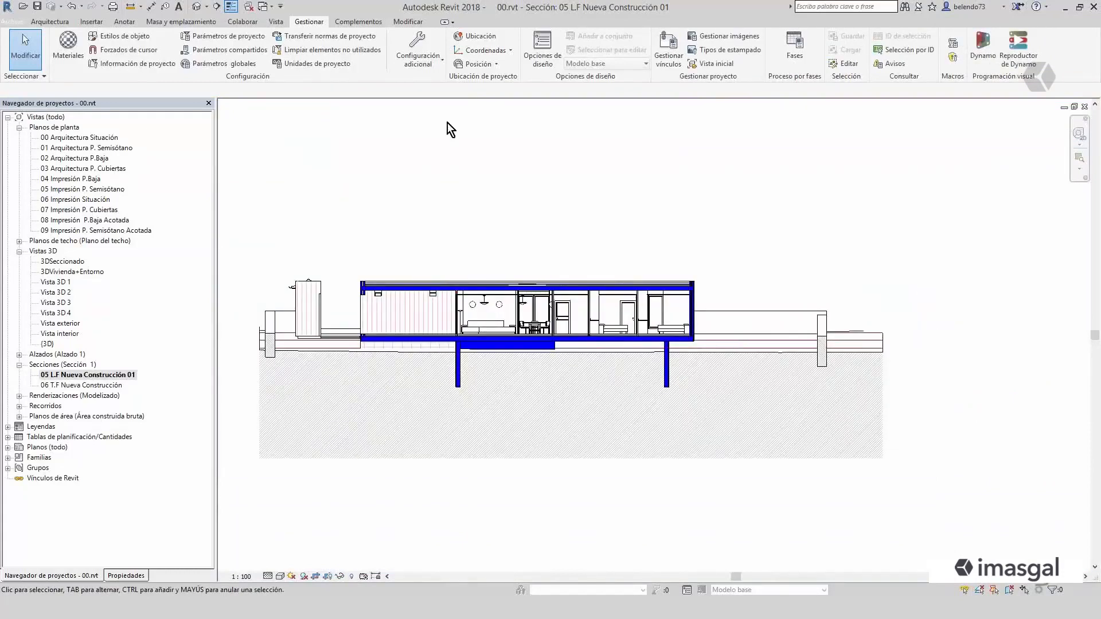
# - Look over the conceptual mass and site modelling tools, including in-place mass, and return to the architecture tools
pyautogui.click(167, 23)
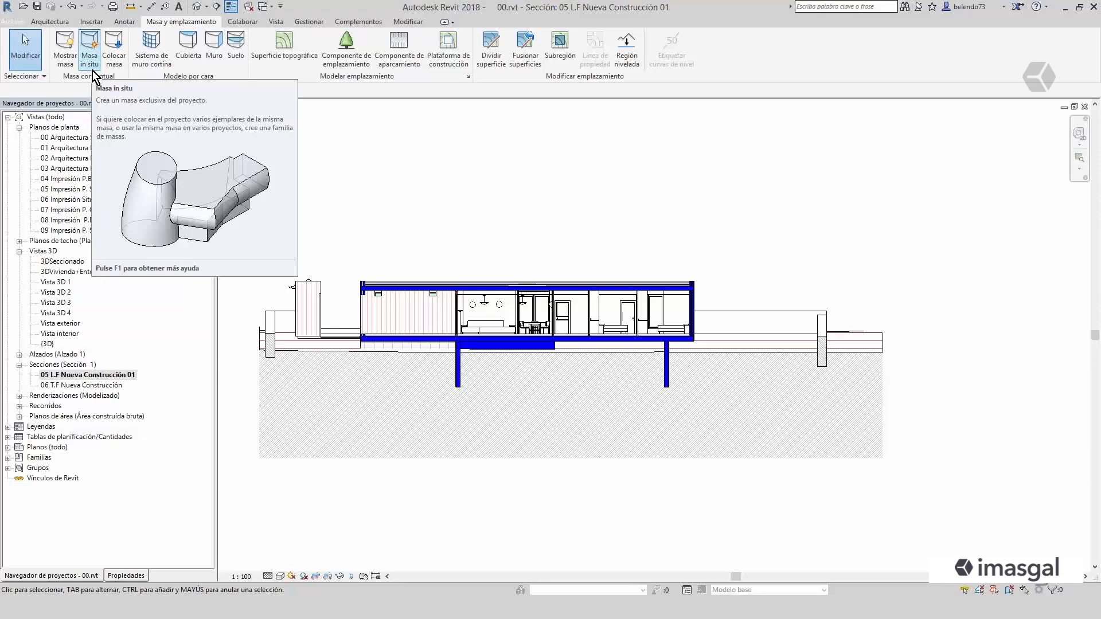
pyautogui.click(50, 21)
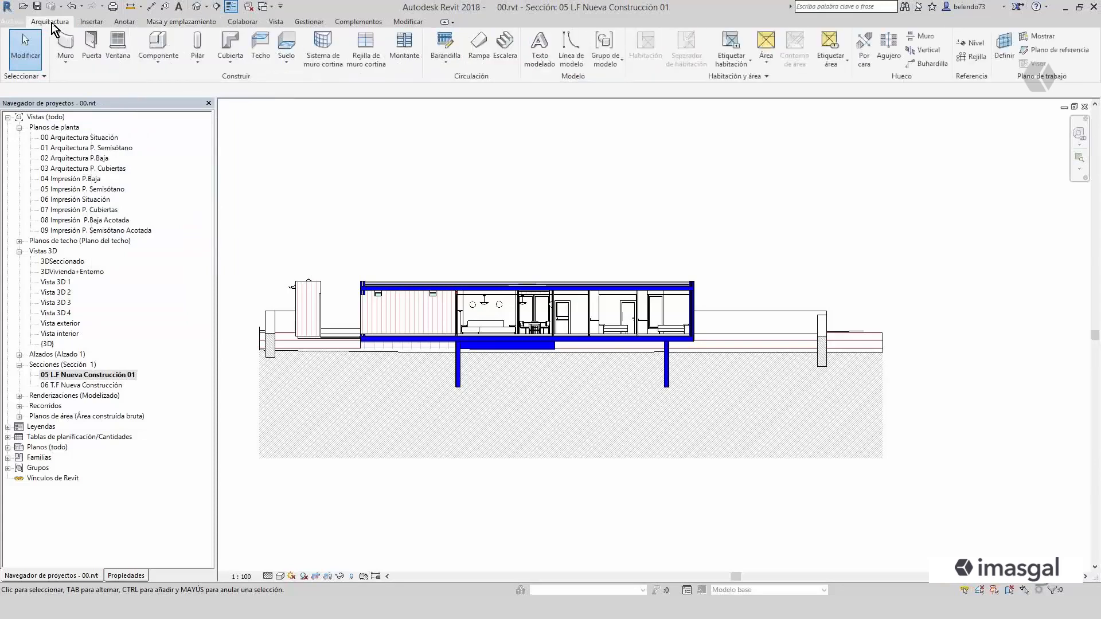